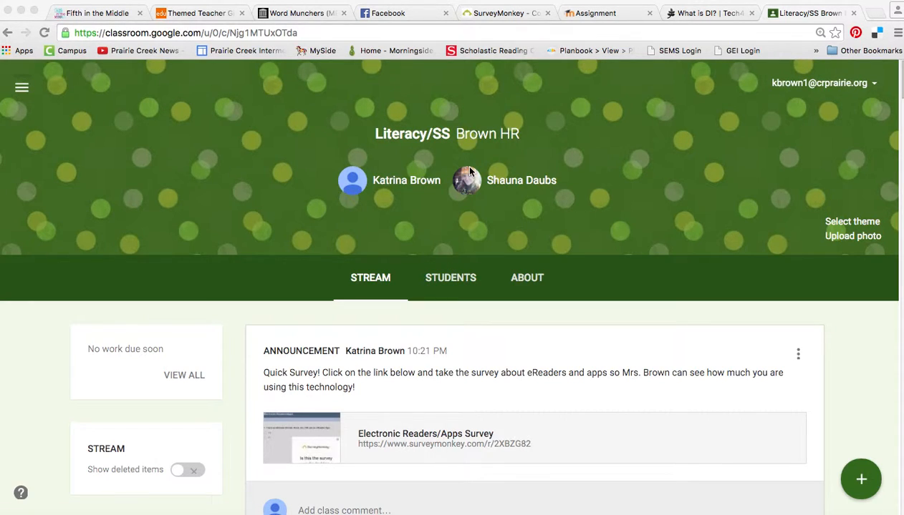
Step: Open the class with the section name Homepage from the list of taught classes
left_click(26, 89)
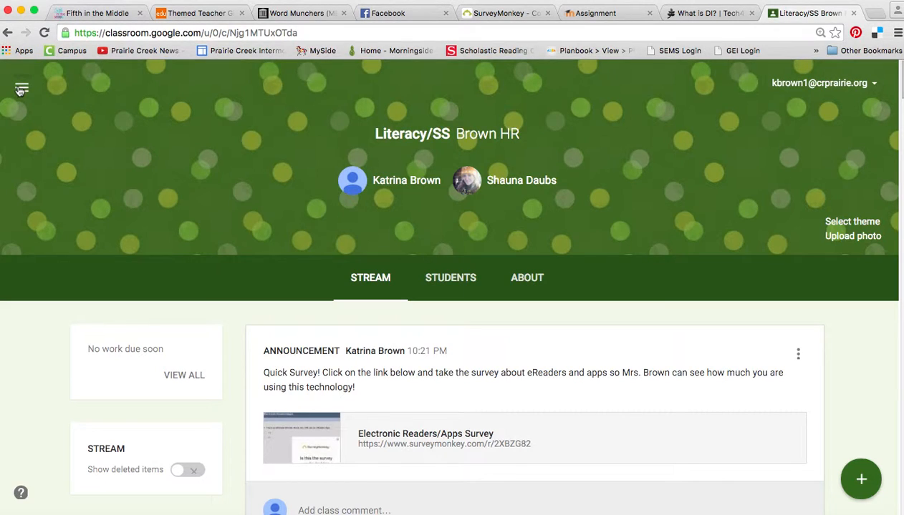
left_click(24, 89)
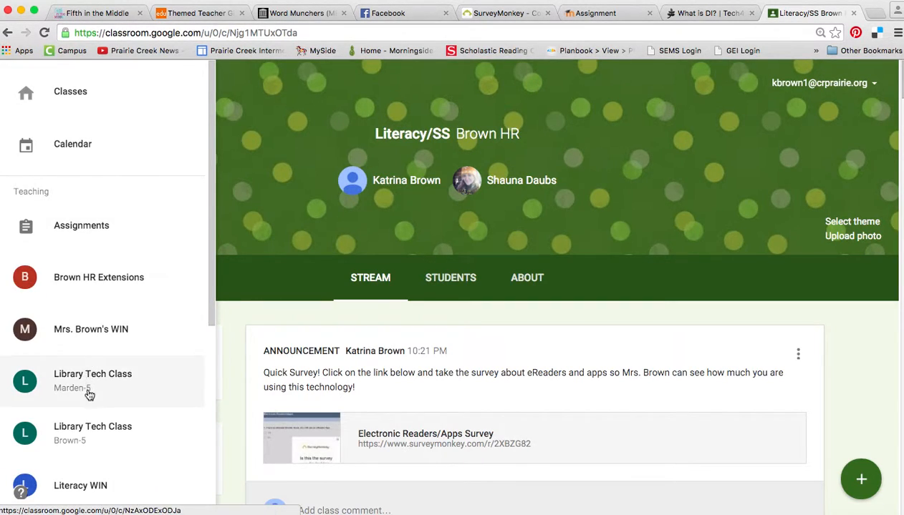
scroll(116, 321, "down", 2)
scroll(116, 321, "down", 5)
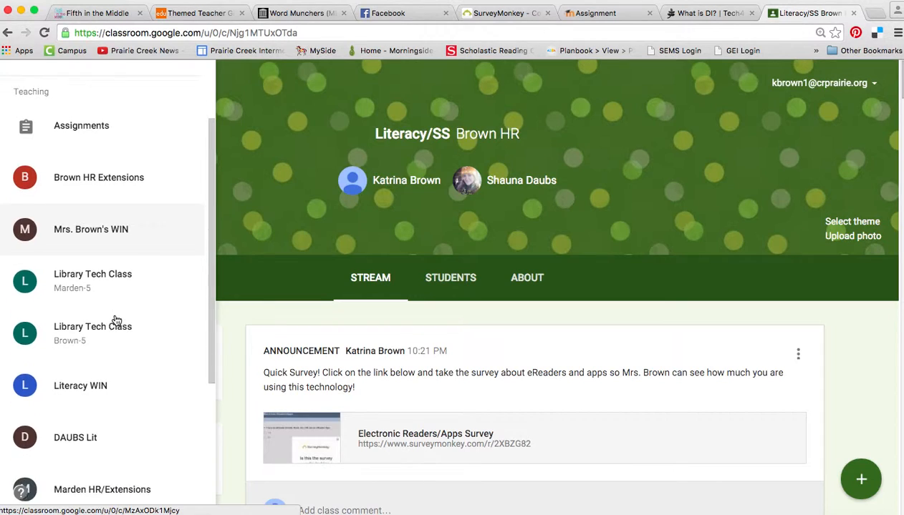
left_click(110, 423)
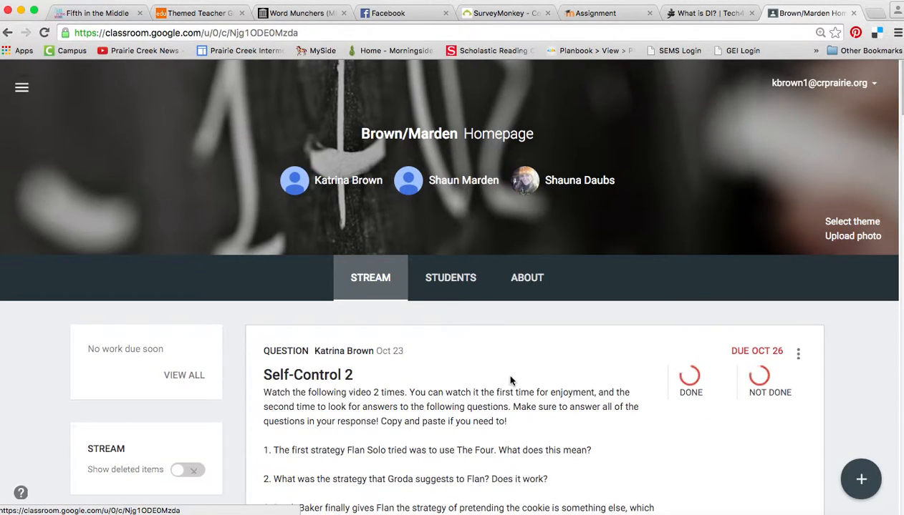
Step: Review the Self-Control 2 question and preview its attached Star S'Mores video, pausing it and closing it again
scroll(510, 380, "down", 5)
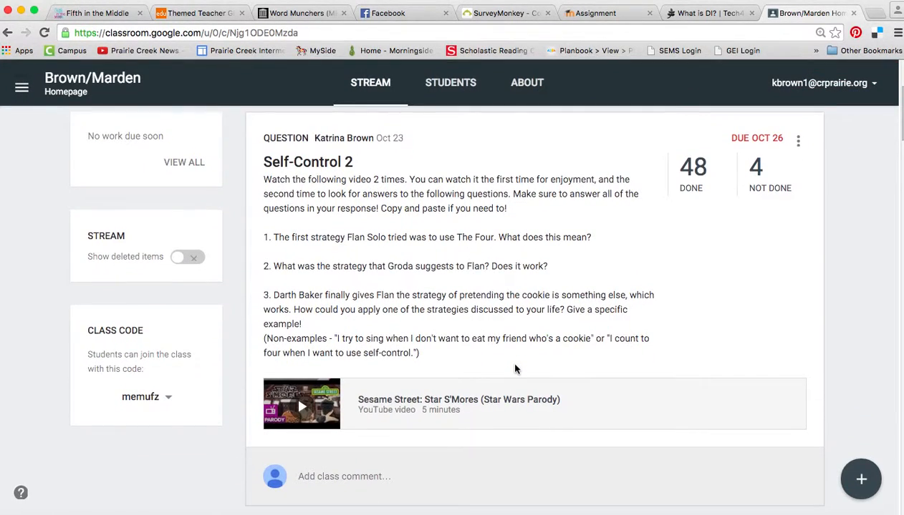
scroll(514, 369, "down", 1)
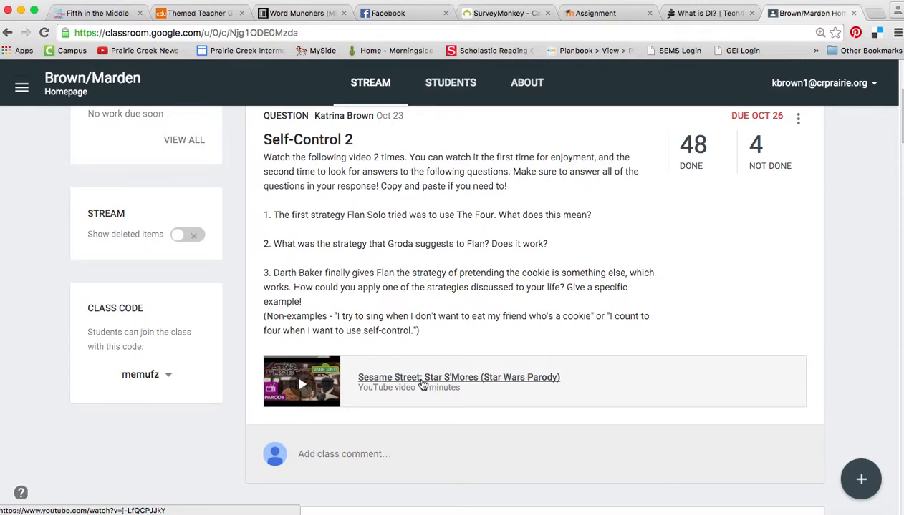
left_click(423, 385)
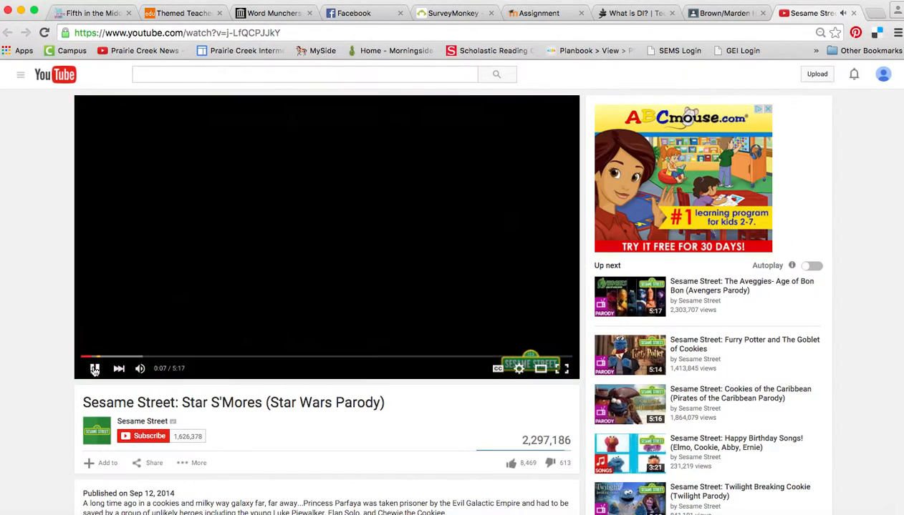
left_click(487, 236)
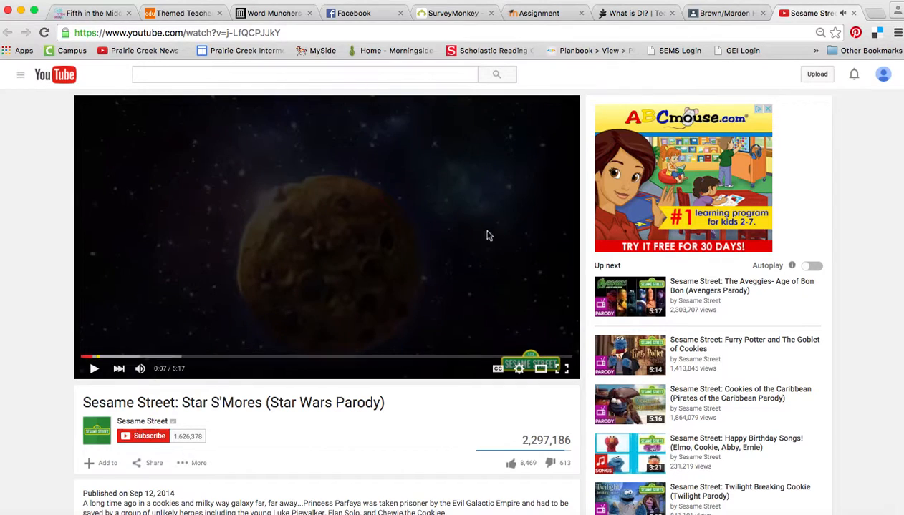
left_click(853, 13)
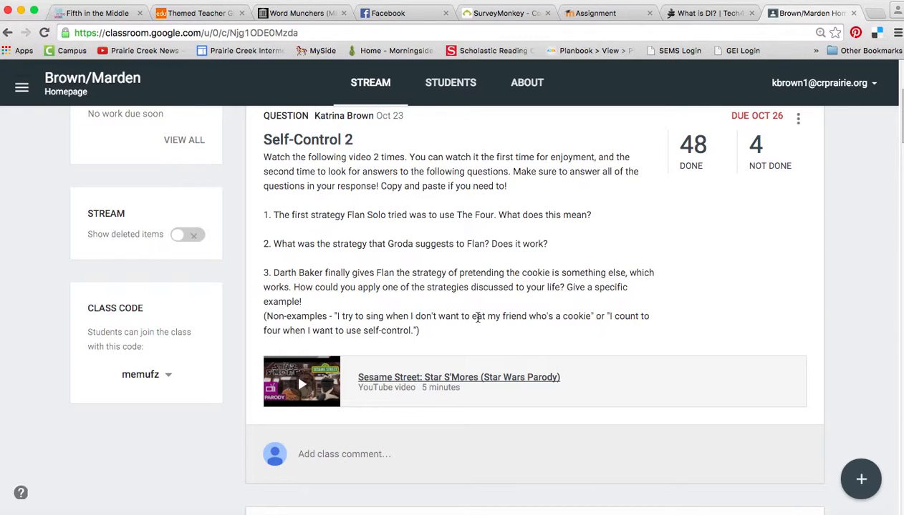
Step: Examine the older question posts in the stream from Delayed Gratification down to Listen to Directions, ending back at the start of the stream
scroll(478, 318, "down", 5)
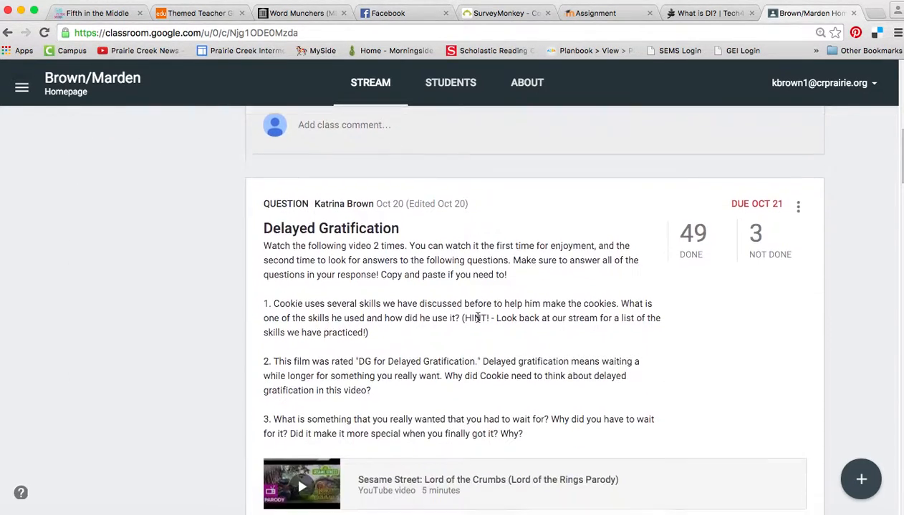
scroll(477, 318, "down", 6)
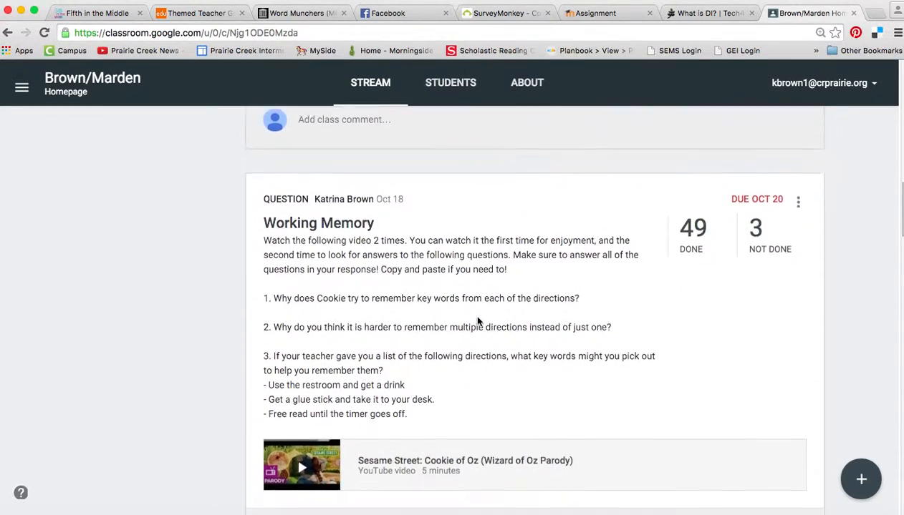
scroll(478, 323, "down", 9)
scroll(478, 322, "down", 6)
scroll(477, 323, "up", 2)
scroll(478, 322, "down", 1)
scroll(477, 322, "up", 1)
scroll(477, 322, "down", 3)
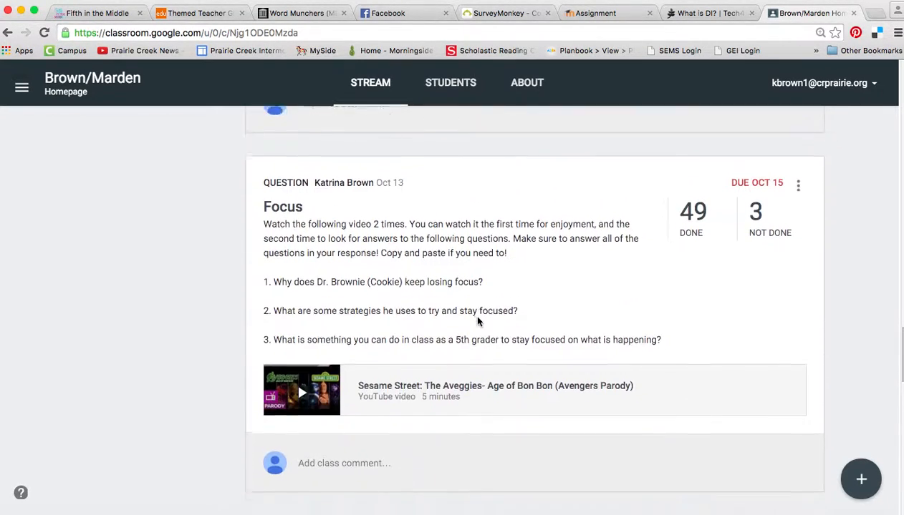
scroll(478, 322, "down", 6)
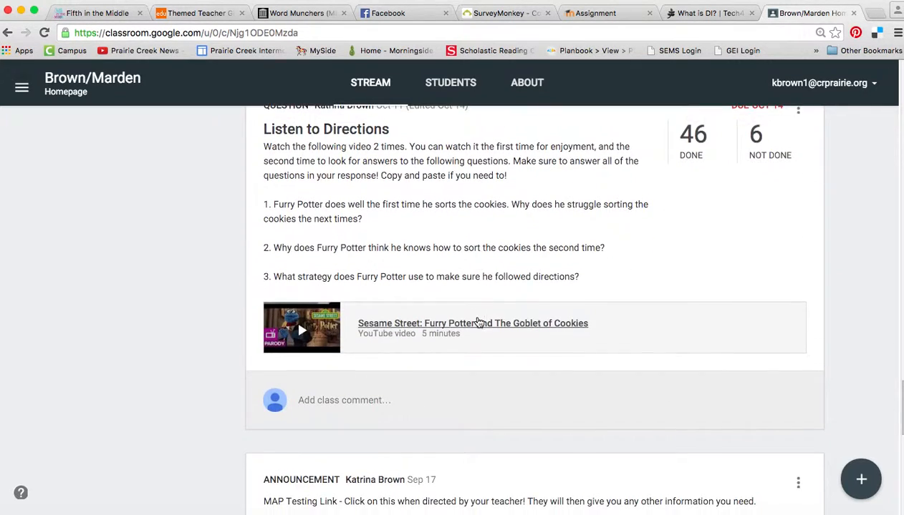
scroll(478, 323, "up", 1)
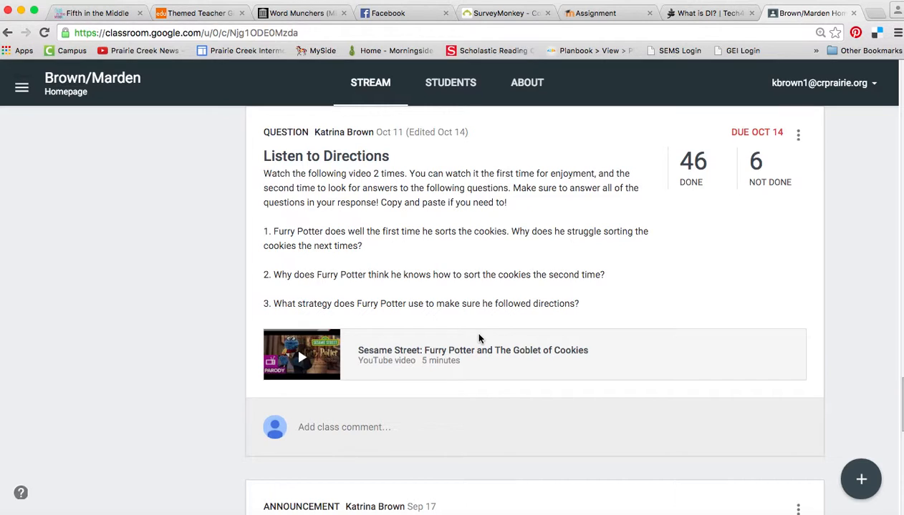
scroll(479, 339, "down", 1)
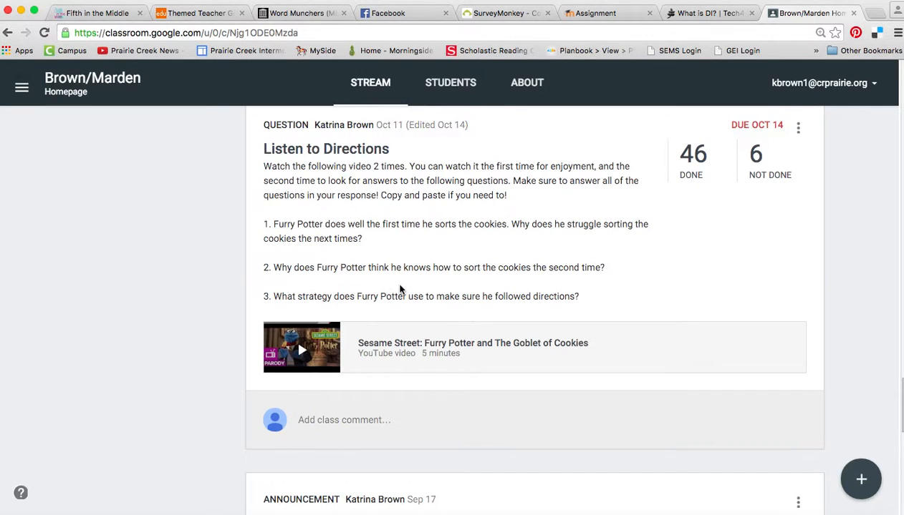
scroll(400, 290, "up", 5)
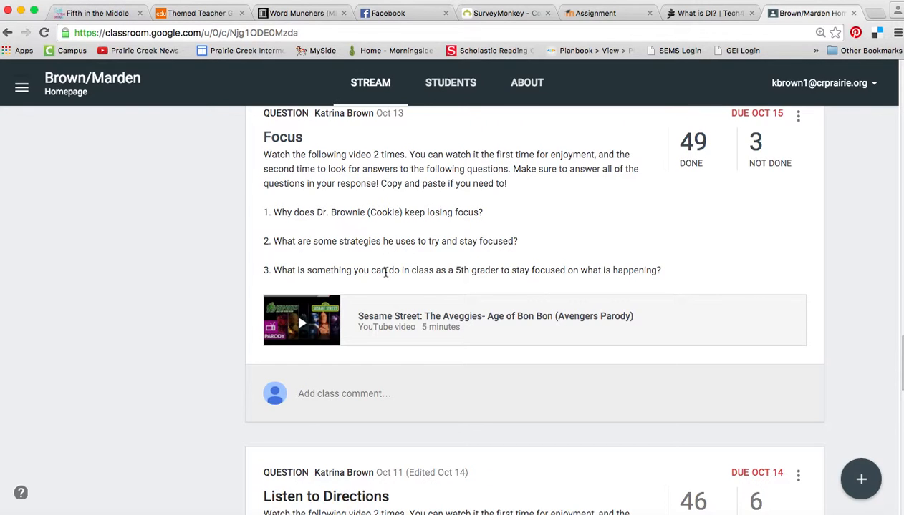
scroll(385, 272, "up", 1)
scroll(386, 272, "up", 1)
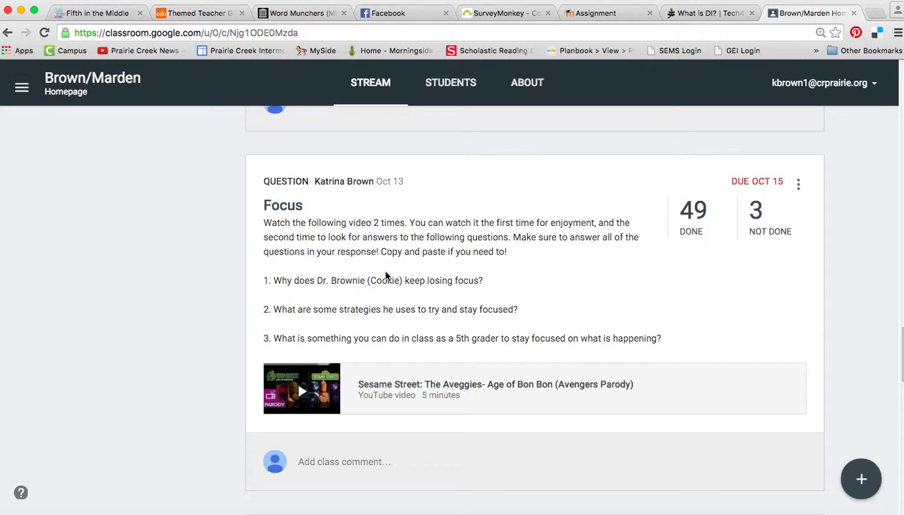
scroll(385, 276, "up", 20)
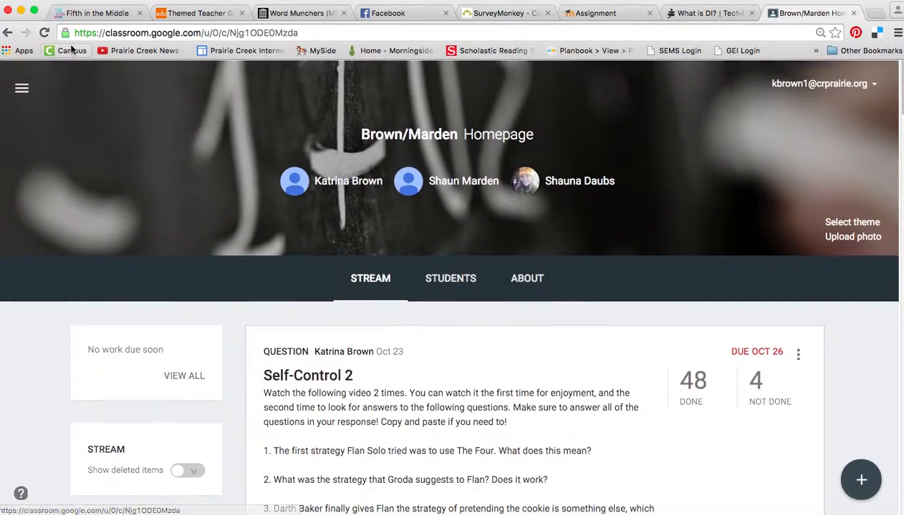
Step: Open the last Literacy/SS class in the class list and find the "Take the survey!" announcement in its stream
left_click(23, 88)
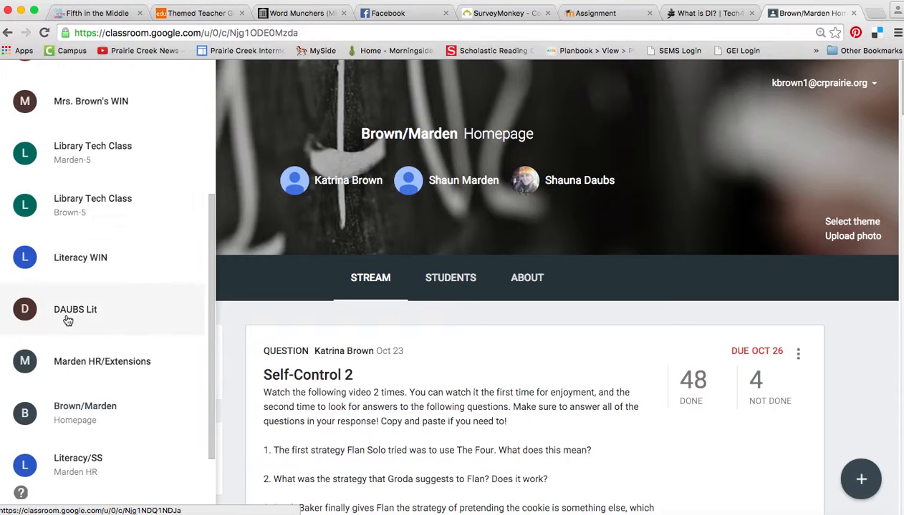
scroll(106, 416, "down", 1)
scroll(105, 417, "down", 2)
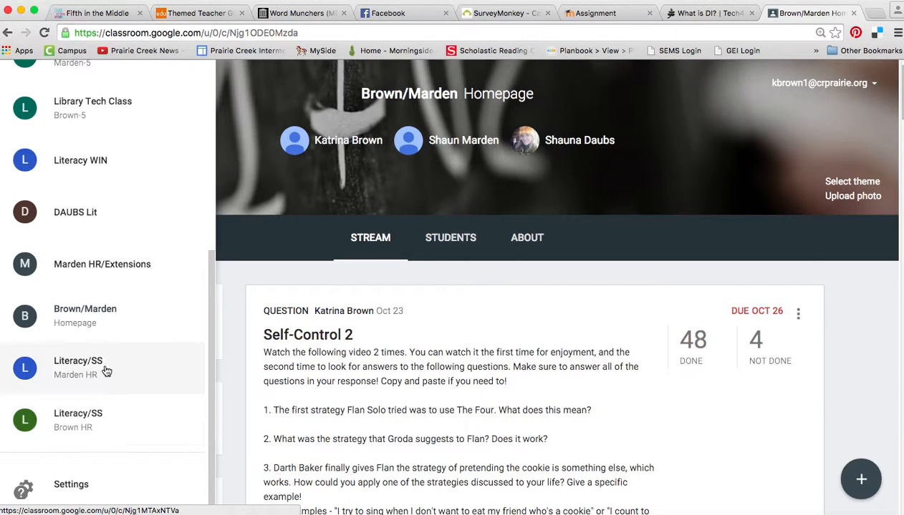
scroll(105, 250, "up", 4)
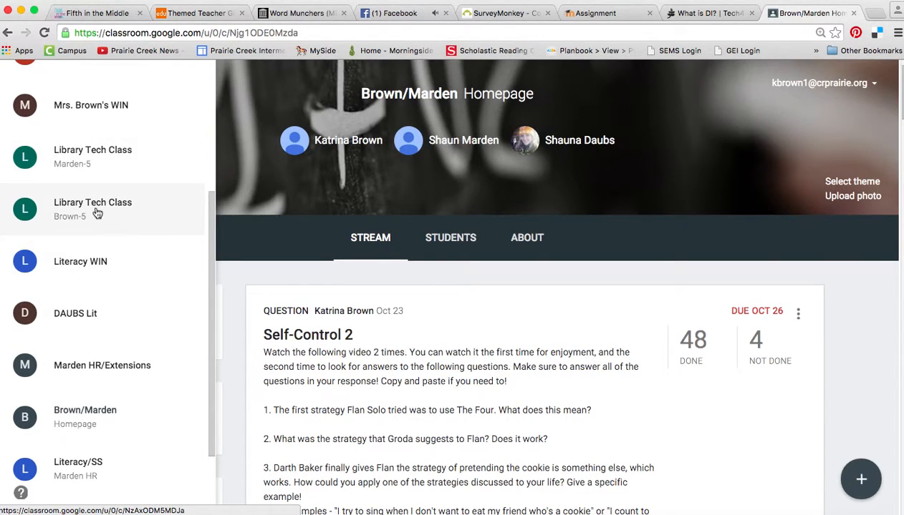
scroll(109, 307, "down", 3)
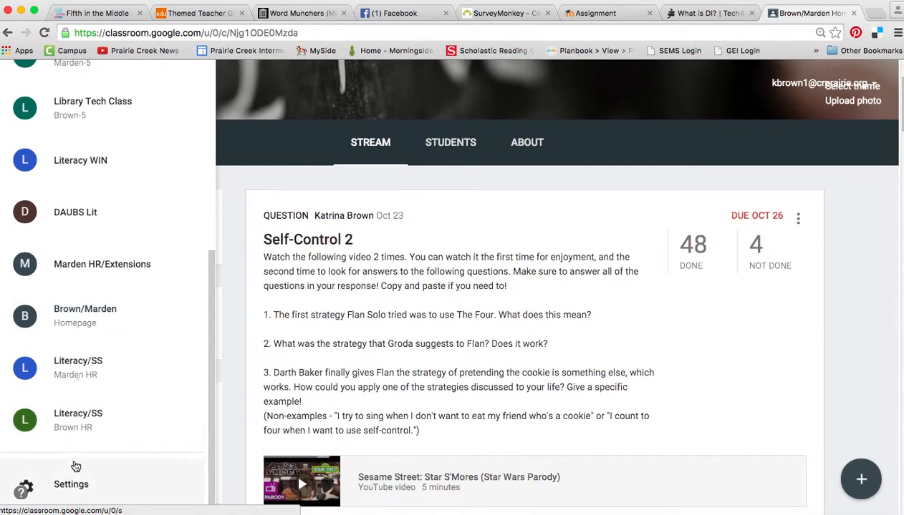
left_click(89, 423)
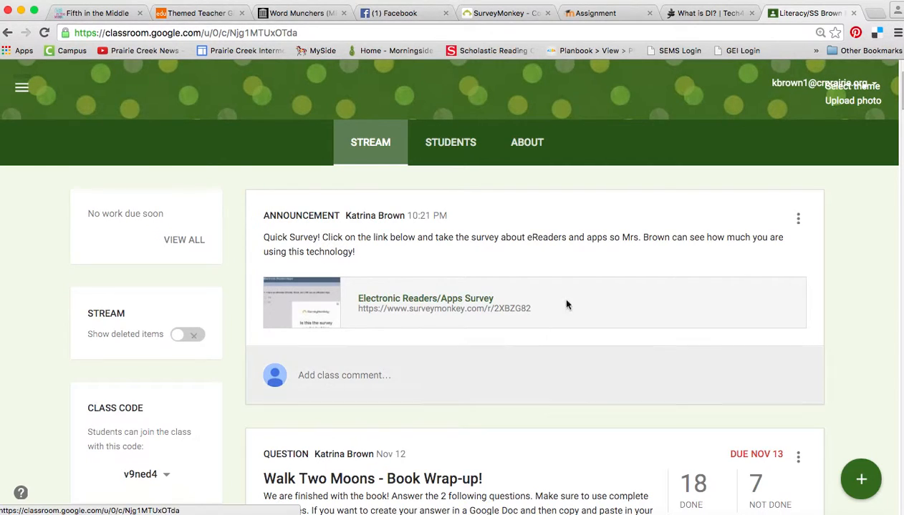
scroll(561, 316, "down", 1)
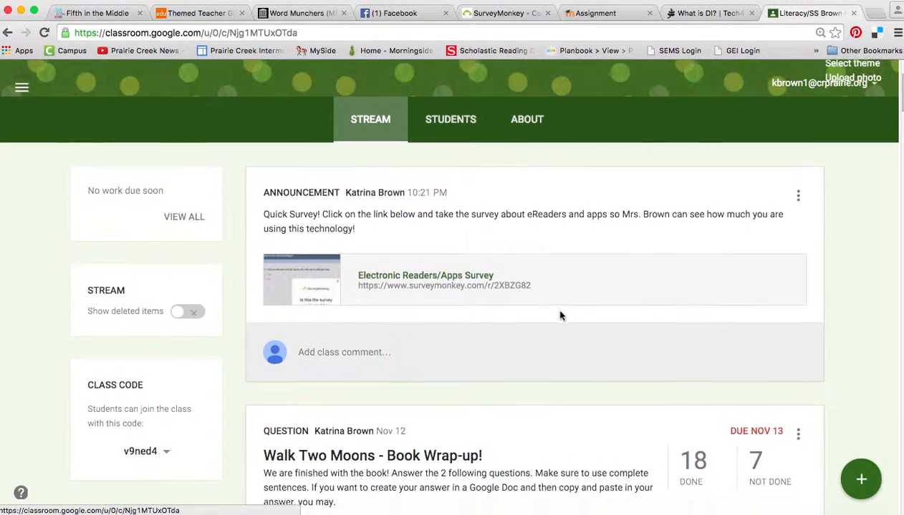
scroll(561, 316, "up", 1)
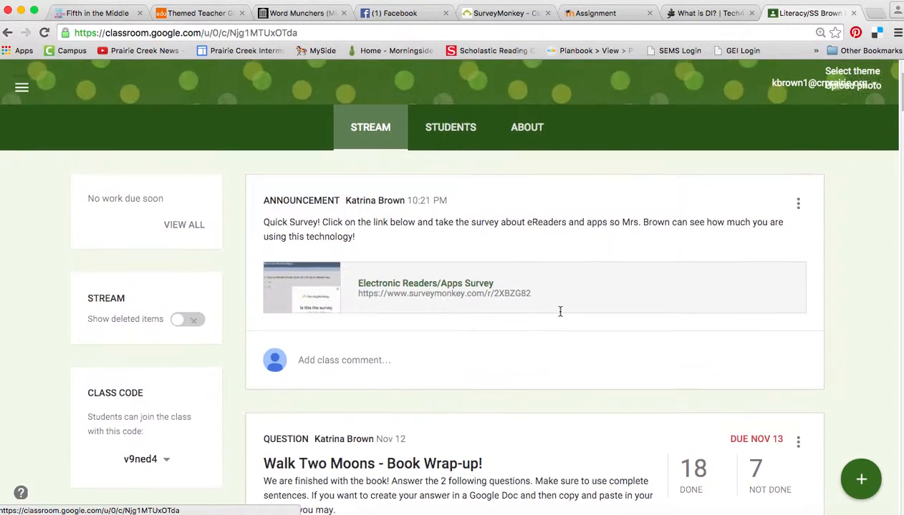
scroll(560, 315, "down", 10)
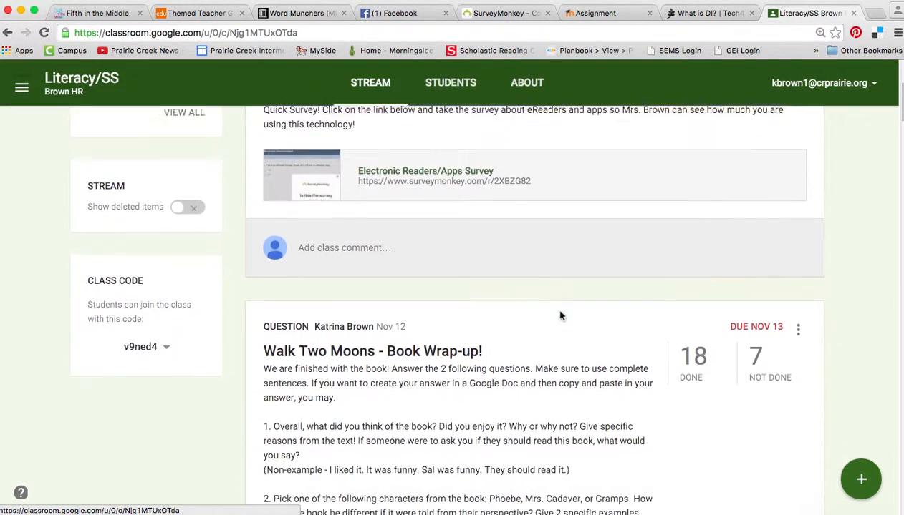
scroll(560, 315, "down", 5)
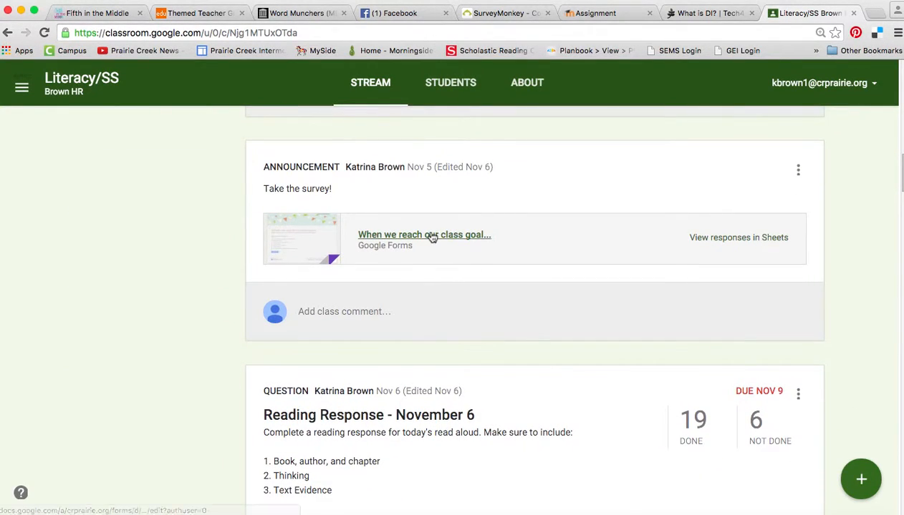
Step: Close the Assignment, What is DI?, SurveyMonkey and Facebook pages
left_click(649, 14)
left_click(649, 13)
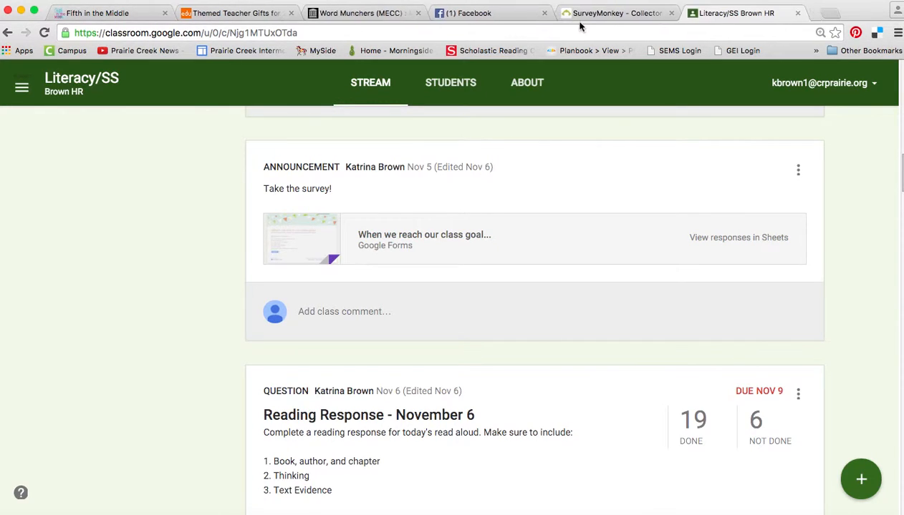
left_click(681, 14)
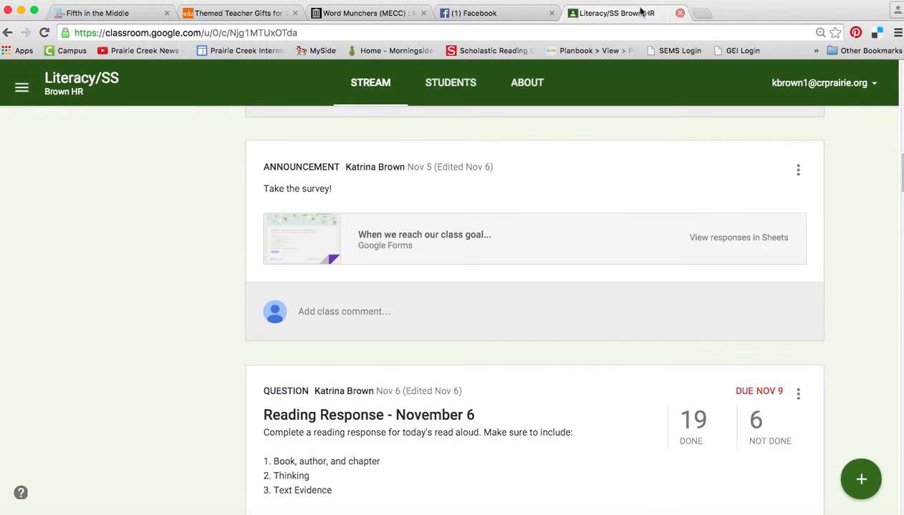
left_click(550, 13)
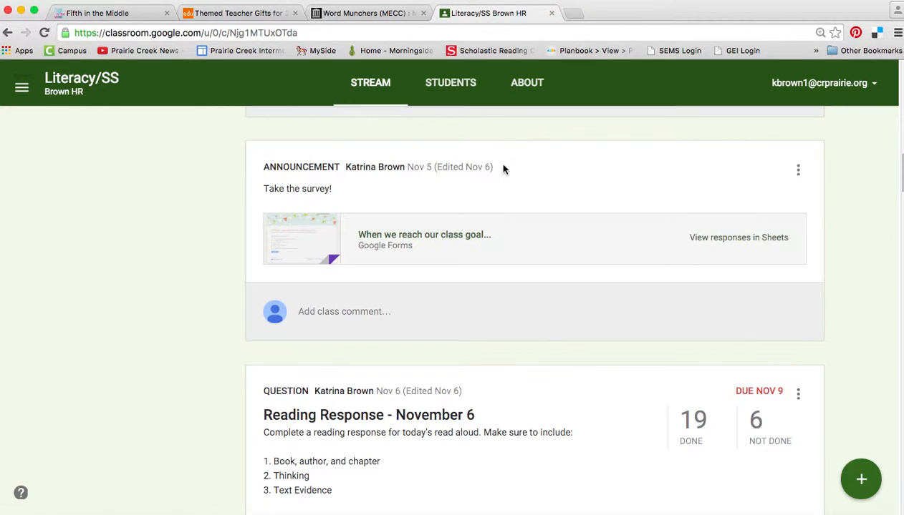
Step: Open the attached "When we reach our class goal..." form, view its live version and return to the form editor
left_click(410, 239)
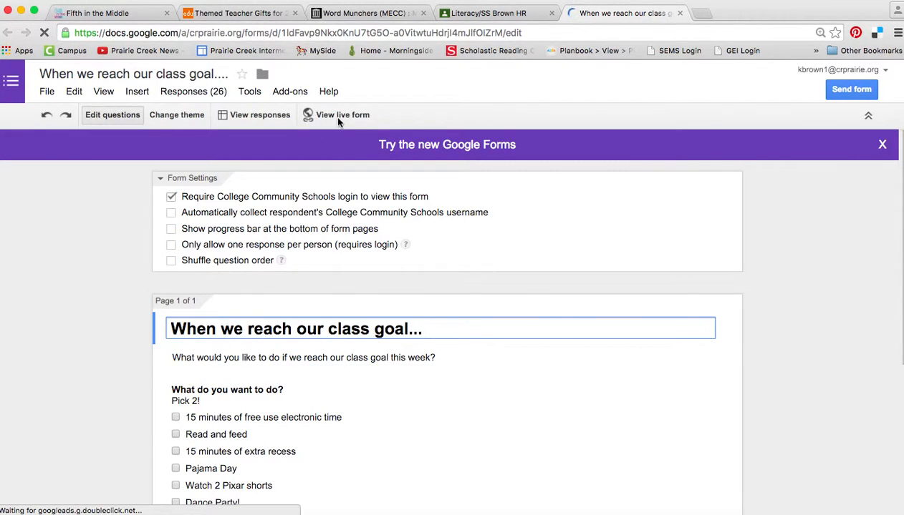
left_click(337, 118)
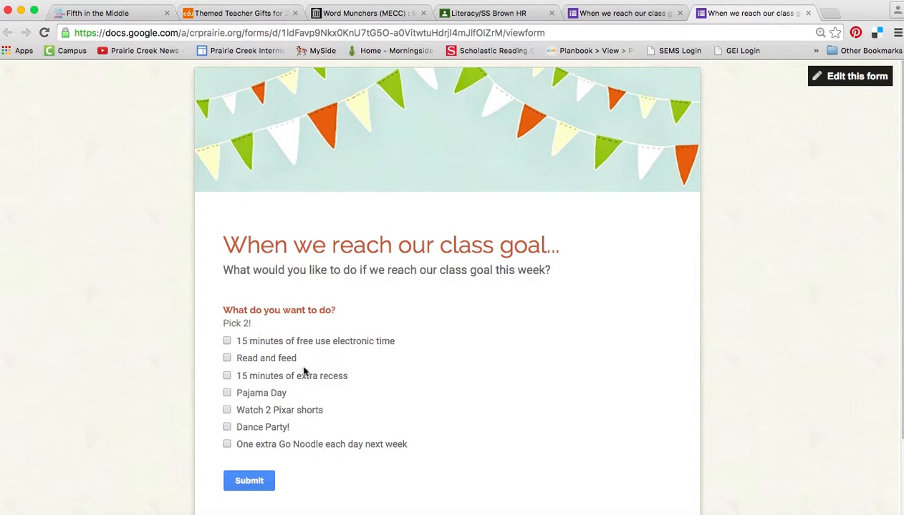
left_click(600, 14)
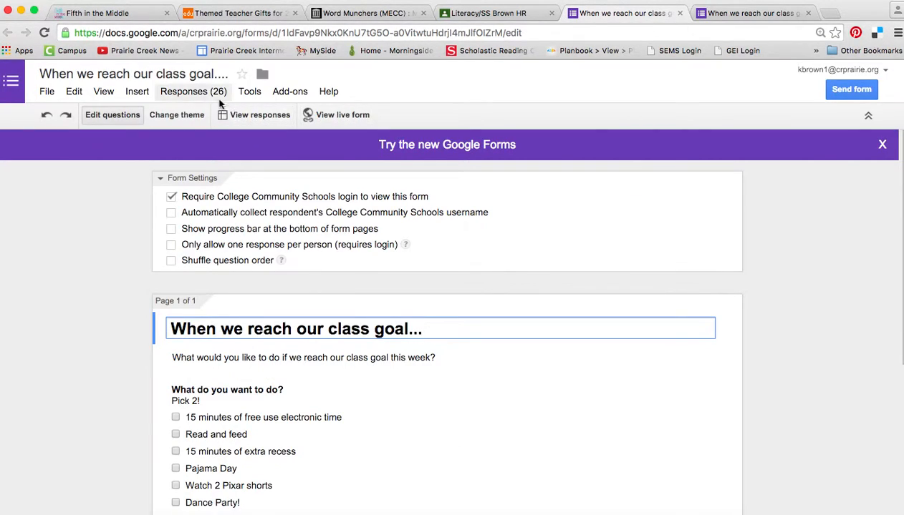
Step: View the summary of responses for the class goal form and close it again
left_click(190, 92)
left_click(207, 145)
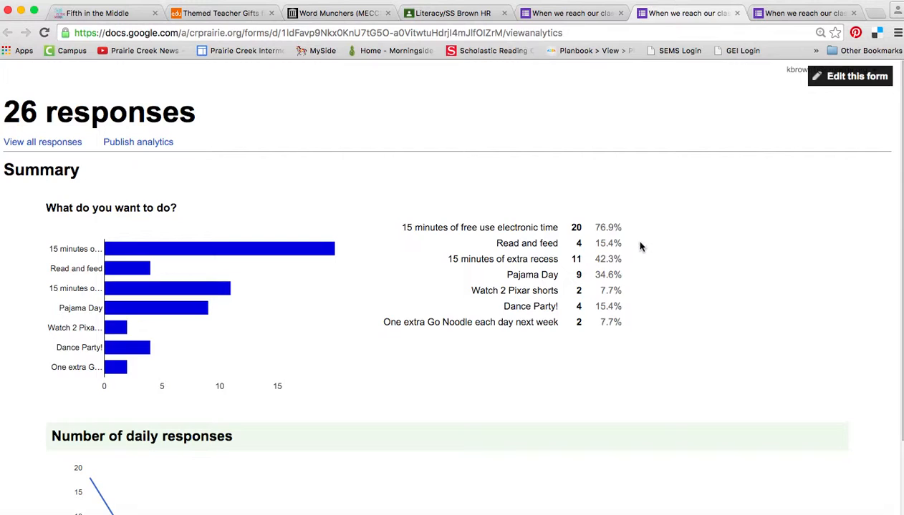
left_click(737, 13)
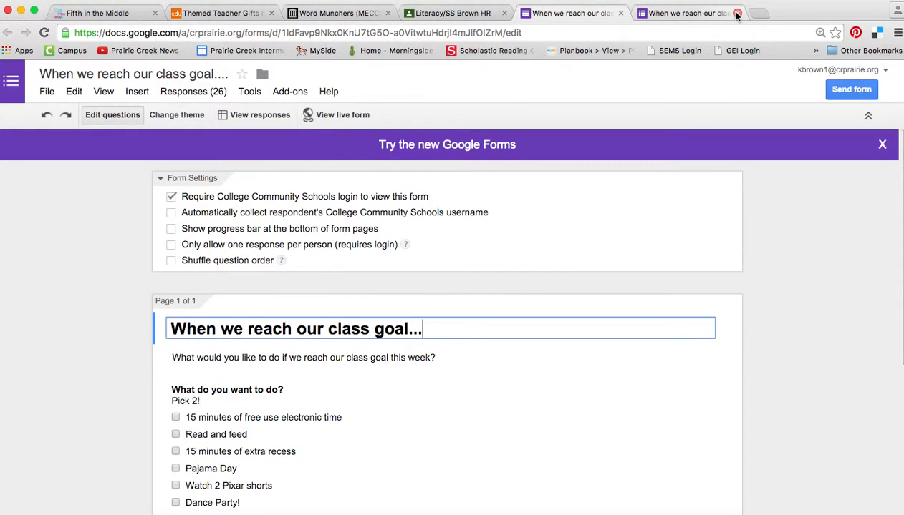
Step: Close both open copies of the "When we reach our class goal..." form to return to the Literacy/SS stream
left_click(737, 13)
left_click(679, 14)
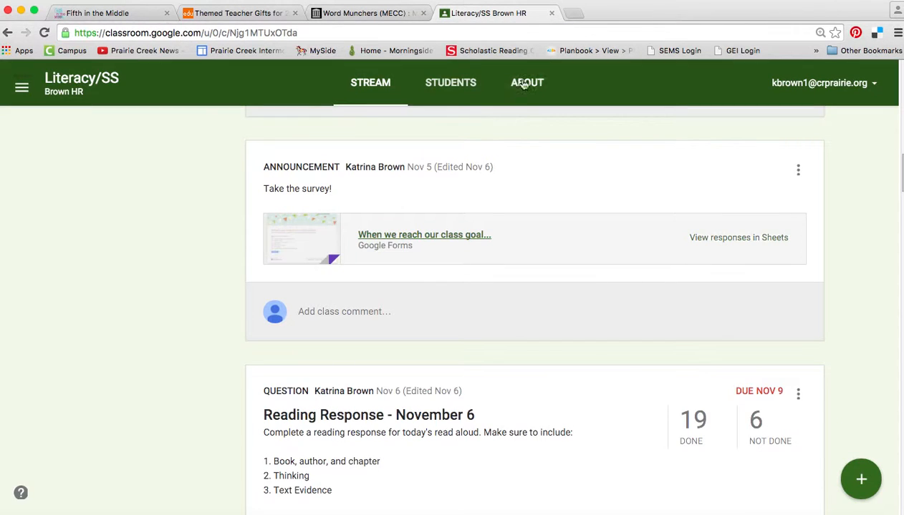
Step: Find the Oct 28 announcement on the 5 Themes of Geography, view its linked BrainPOP Geography Themes page and close it
scroll(506, 286, "down", 3)
scroll(507, 287, "down", 20)
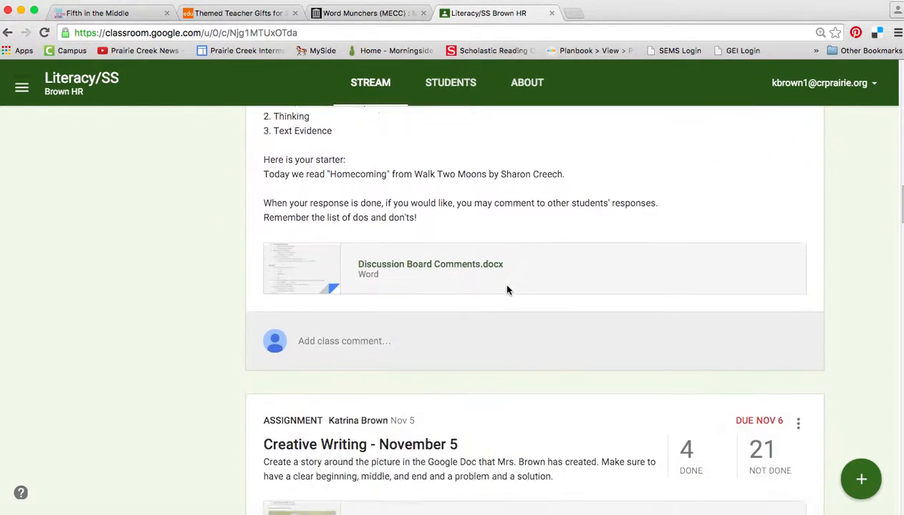
scroll(507, 290, "down", 2)
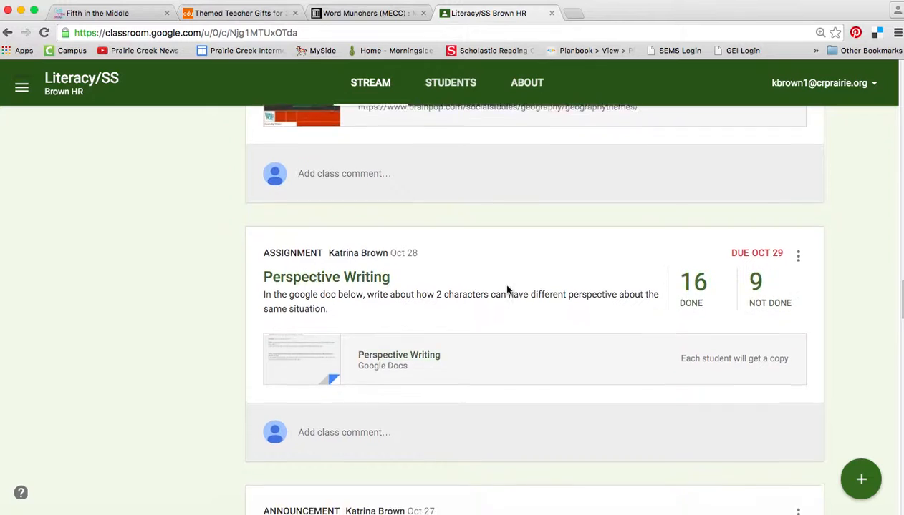
scroll(506, 290, "up", 4)
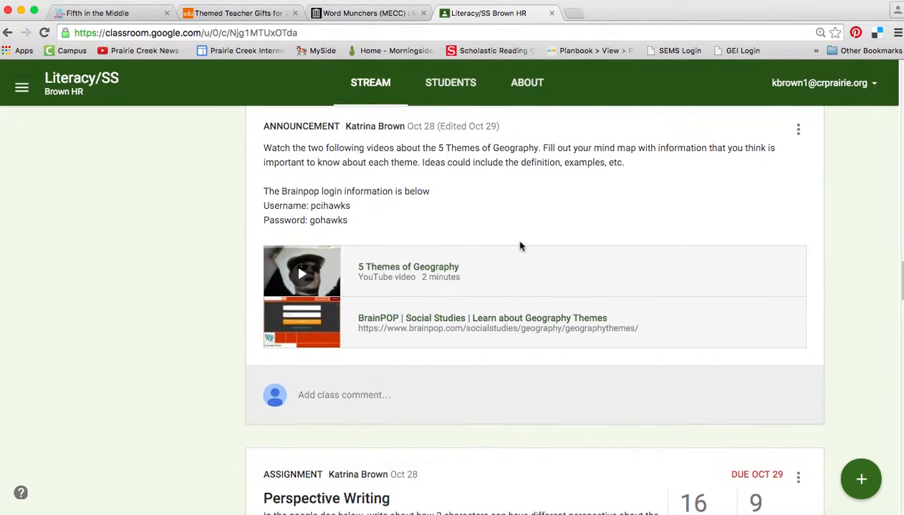
scroll(519, 246, "up", 1)
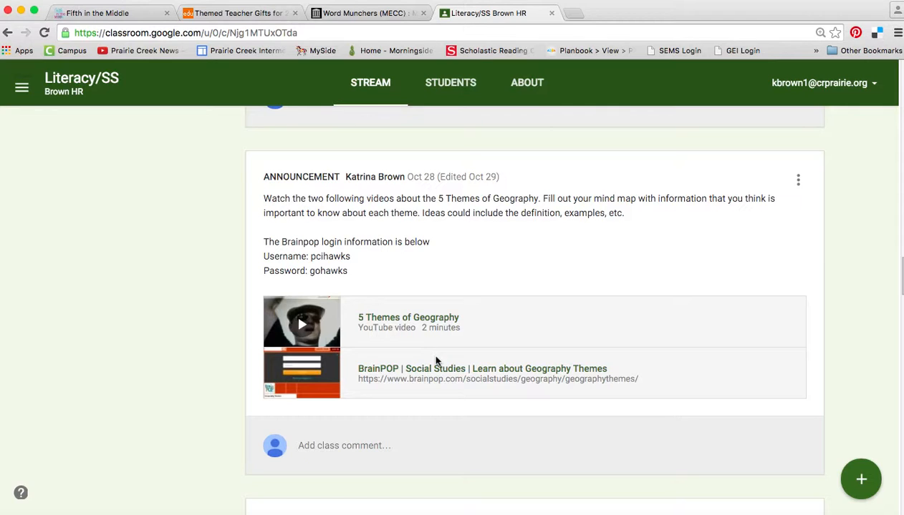
scroll(436, 362, "down", 1)
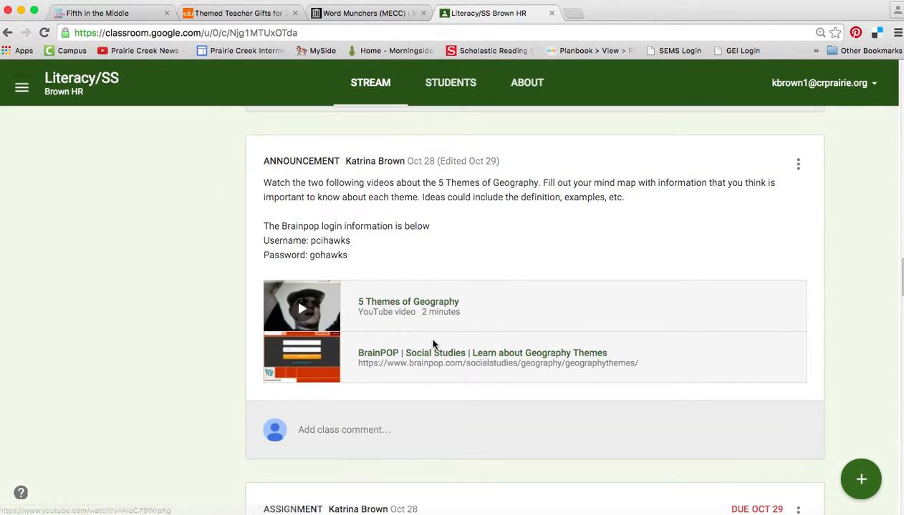
left_click(418, 359)
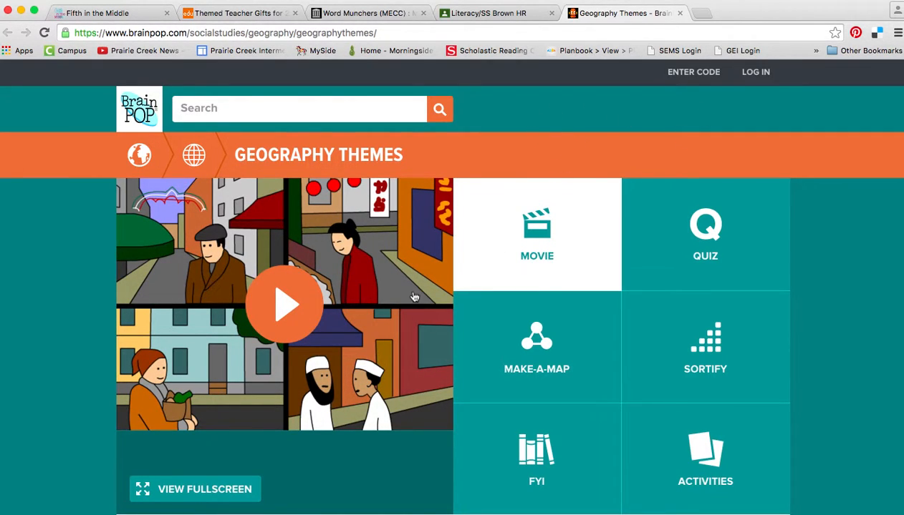
left_click(680, 12)
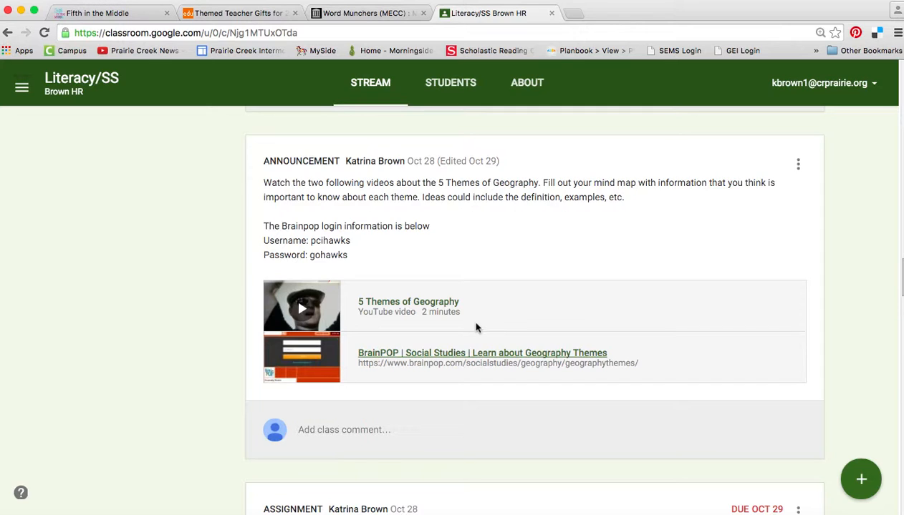
Step: Open the Perspective Writing assignment's student work and read the second student's submitted document
scroll(476, 328, "down", 4)
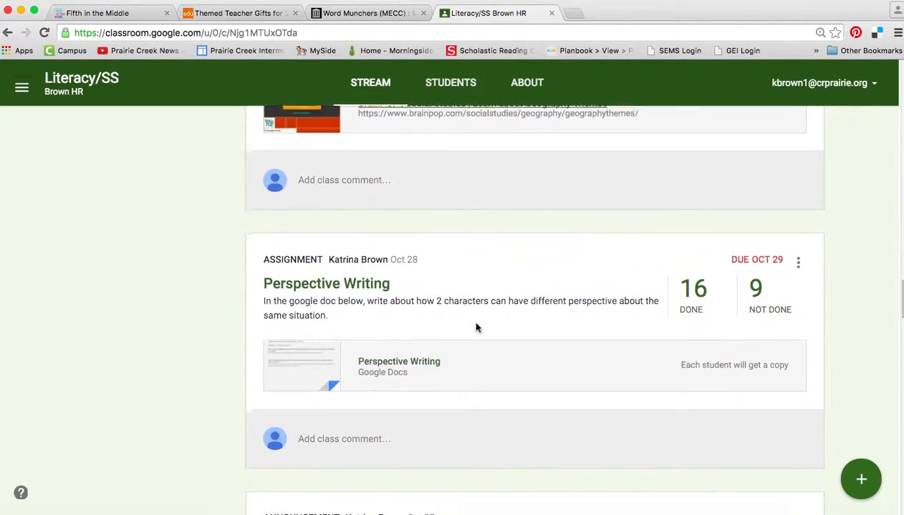
scroll(476, 328, "down", 1)
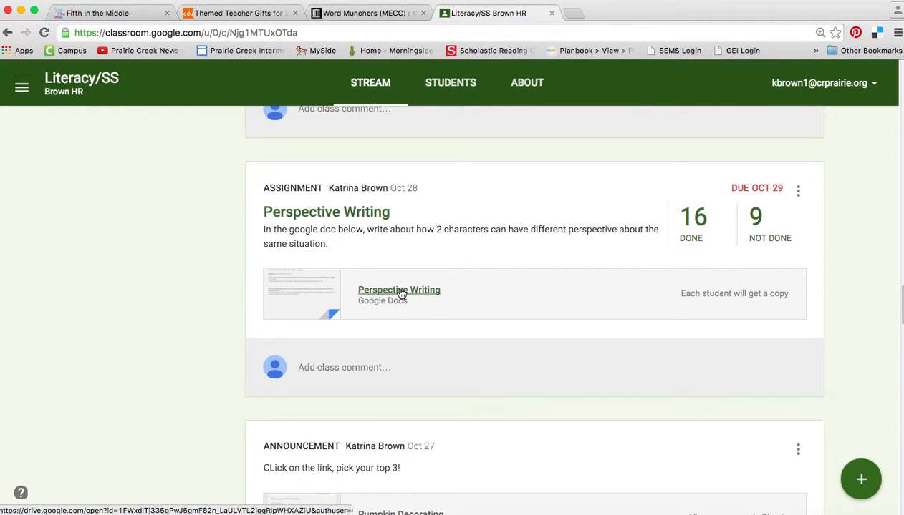
left_click(323, 213)
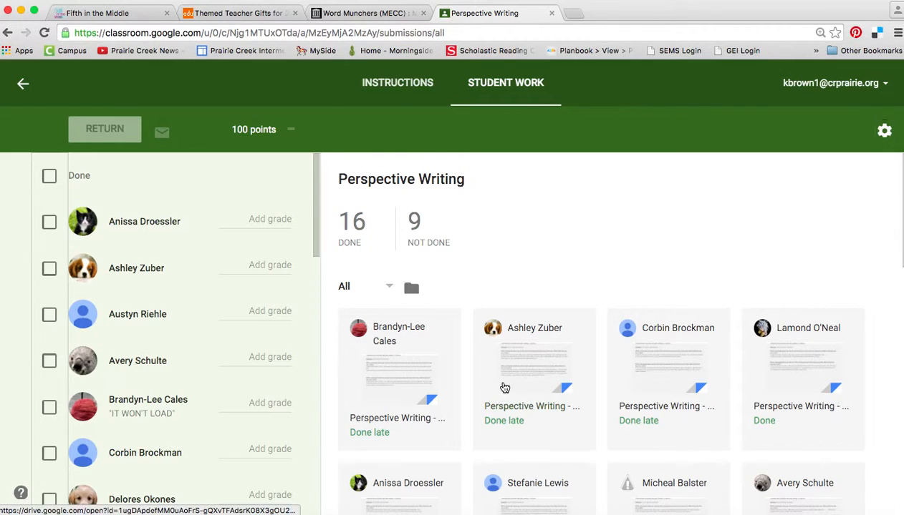
left_click(502, 387)
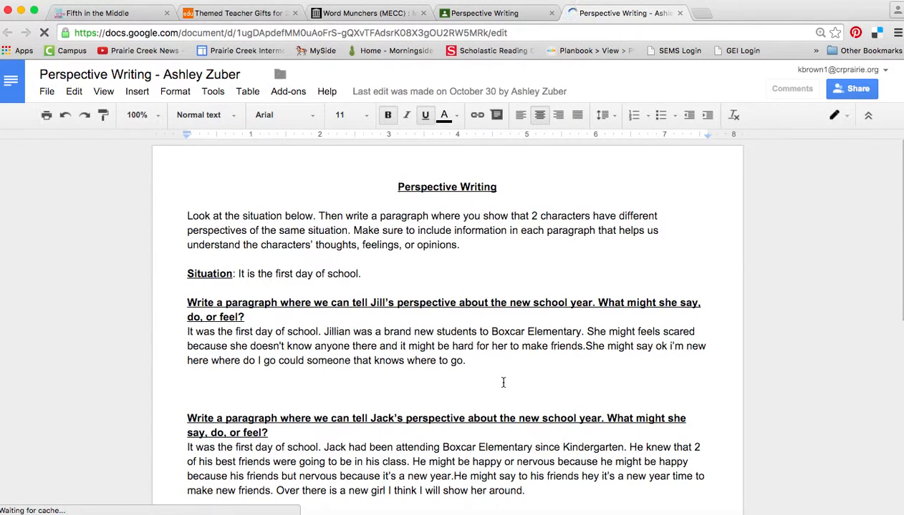
scroll(503, 383, "down", 3)
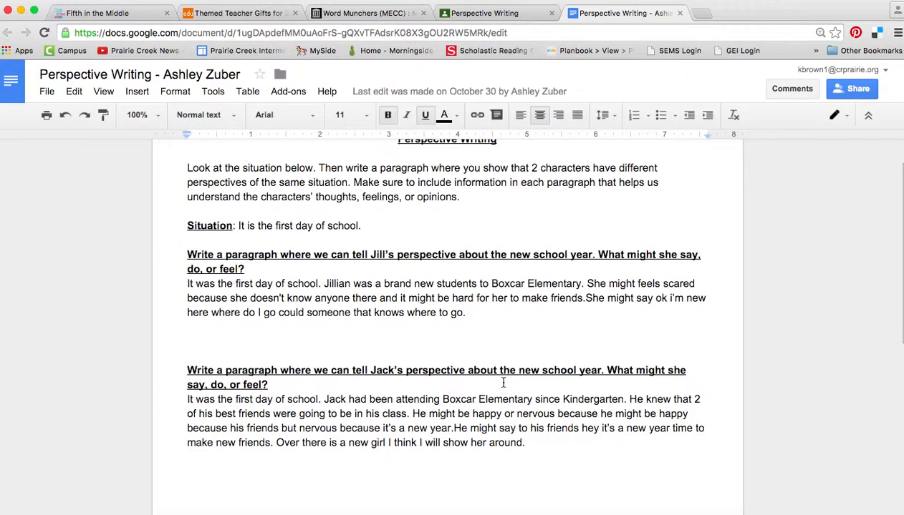
scroll(503, 383, "up", 1)
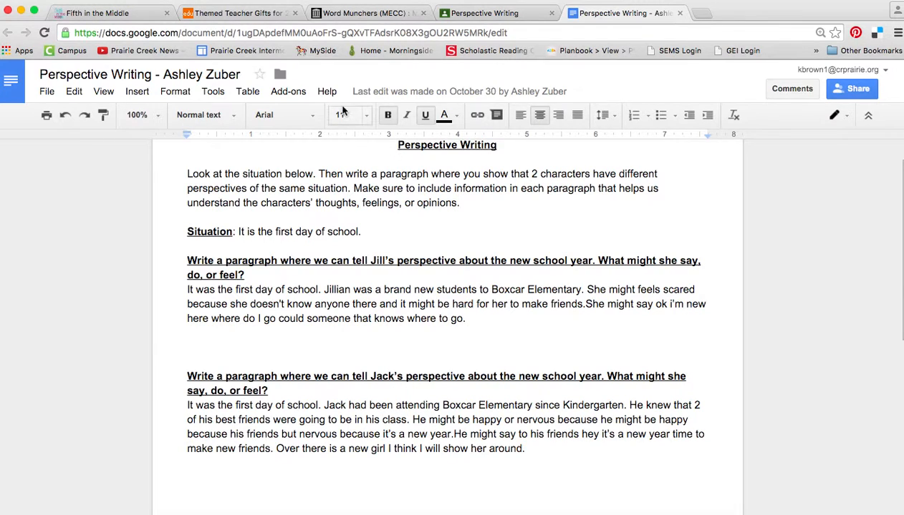
Step: Close the Word Munchers, Themed Teacher Gifts and Fifth in the Middle pages
left_click(422, 13)
left_click(295, 14)
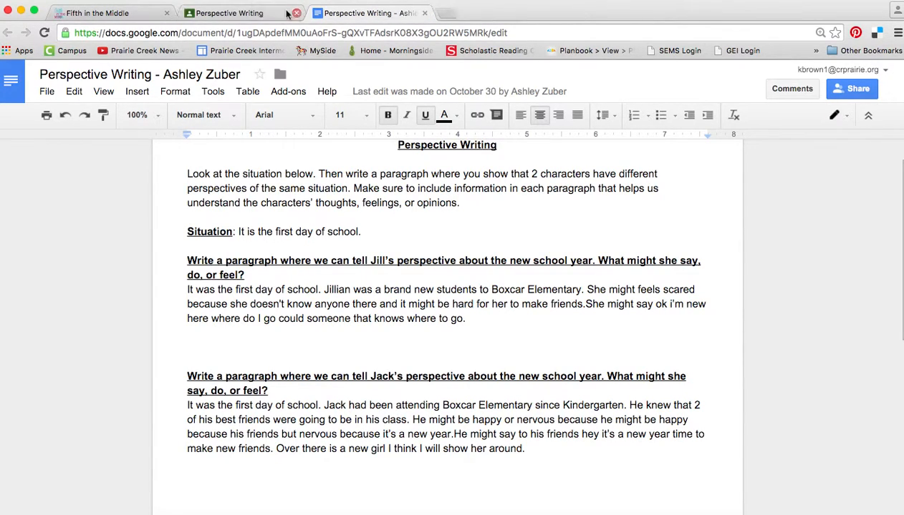
left_click(166, 13)
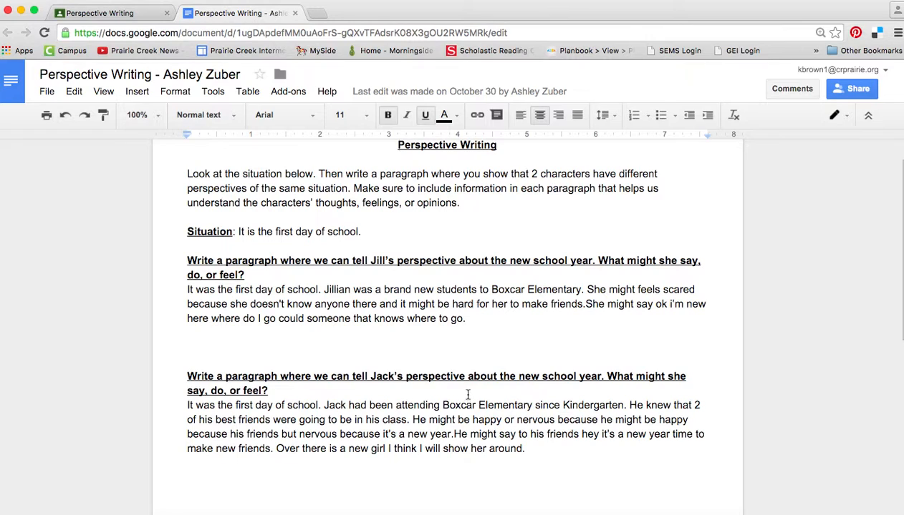
Step: Return to the Literacy/SS stream and open the student work of the First Person Point of View Writing assignment
left_click(129, 12)
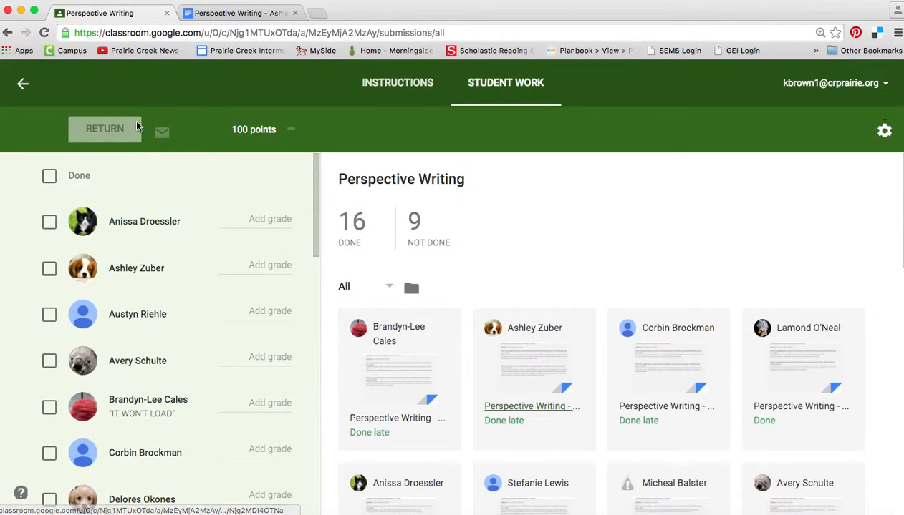
left_click(23, 84)
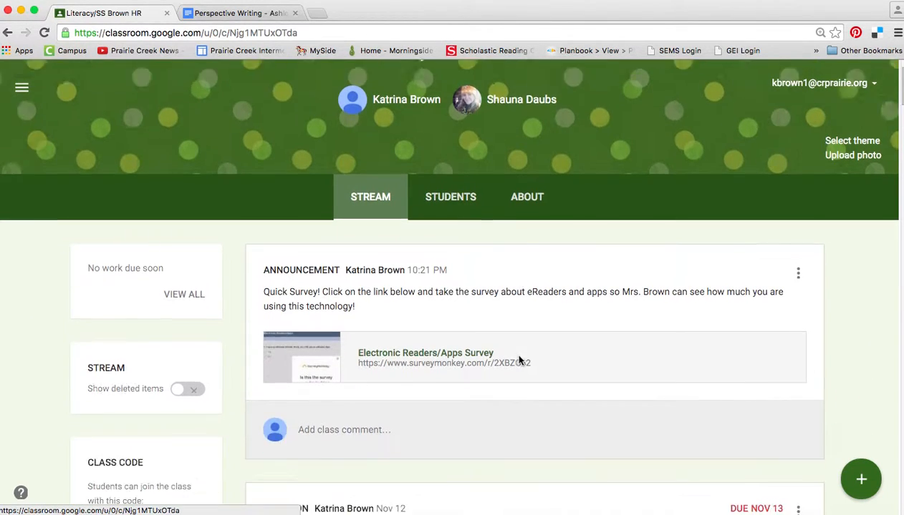
scroll(520, 360, "down", 20)
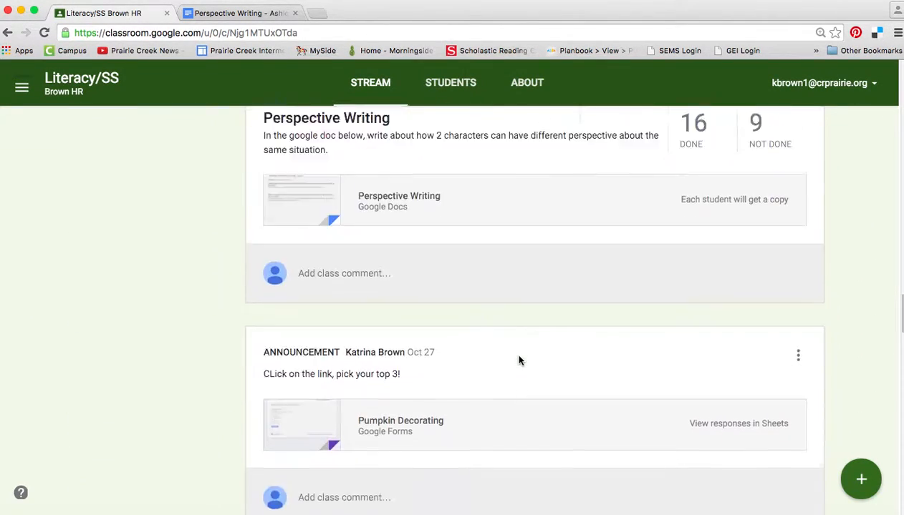
scroll(520, 360, "down", 20)
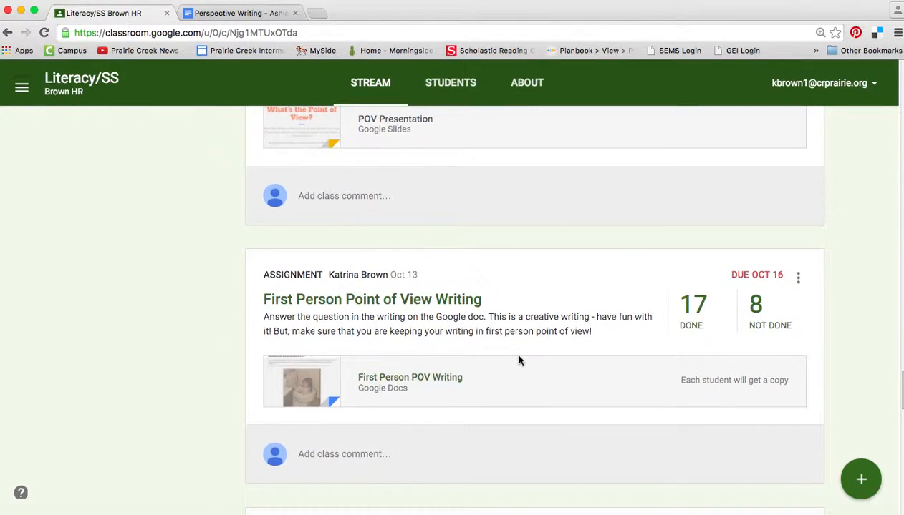
scroll(520, 360, "up", 3)
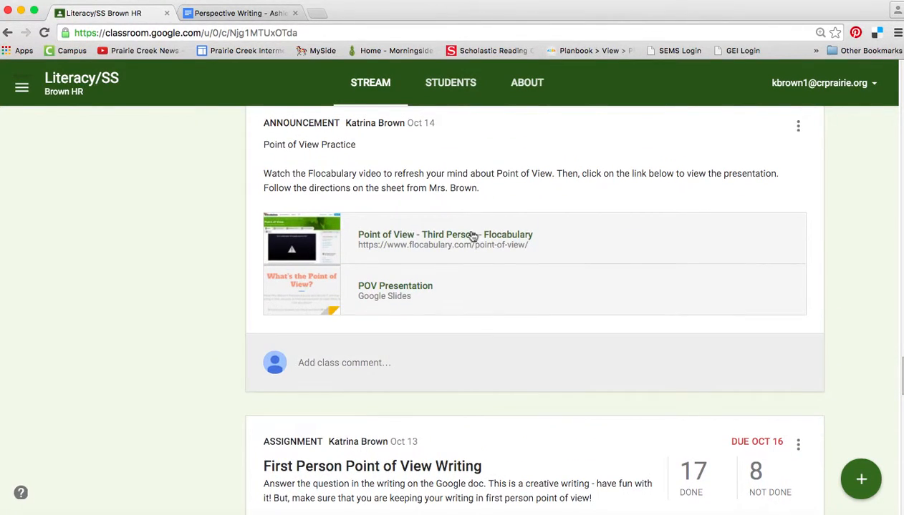
scroll(426, 243, "down", 3)
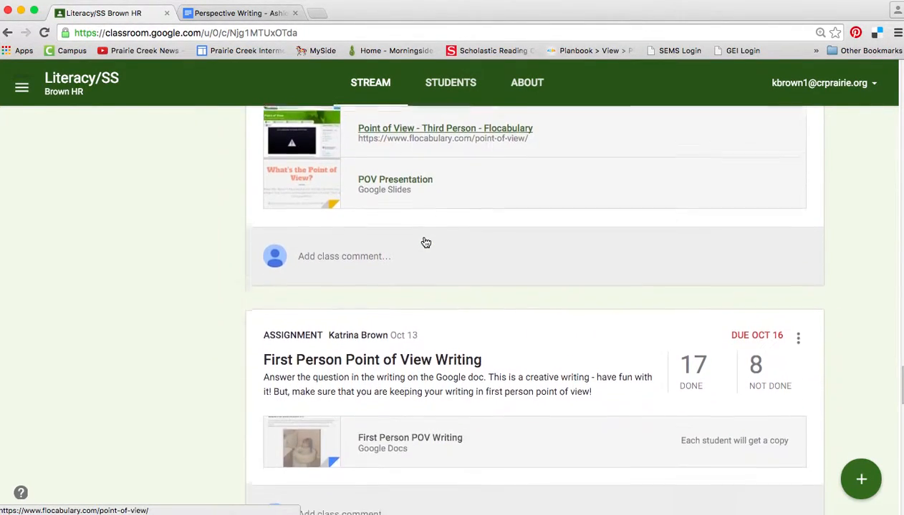
left_click(371, 347)
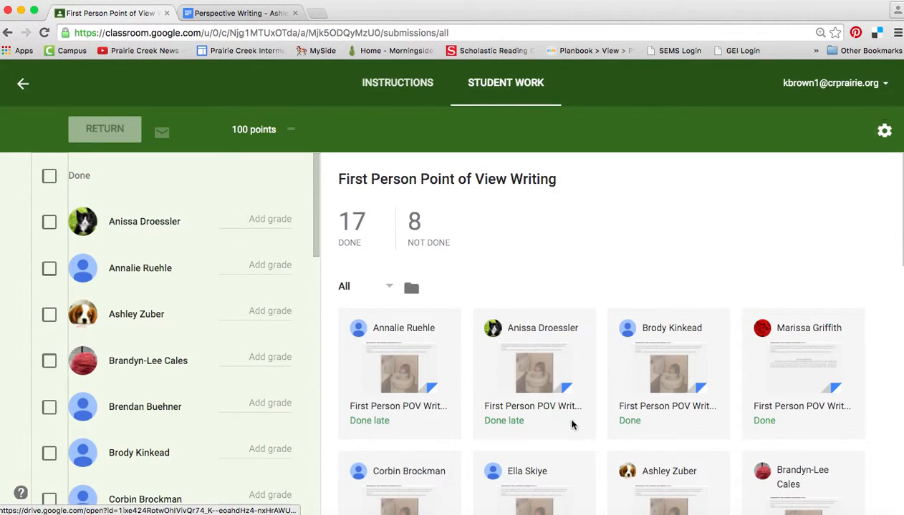
Step: Browse the First Person Point of View Writing submissions, open the student document with "How I Got in the Toilet" and read the story
scroll(620, 417, "down", 3)
scroll(619, 416, "down", 2)
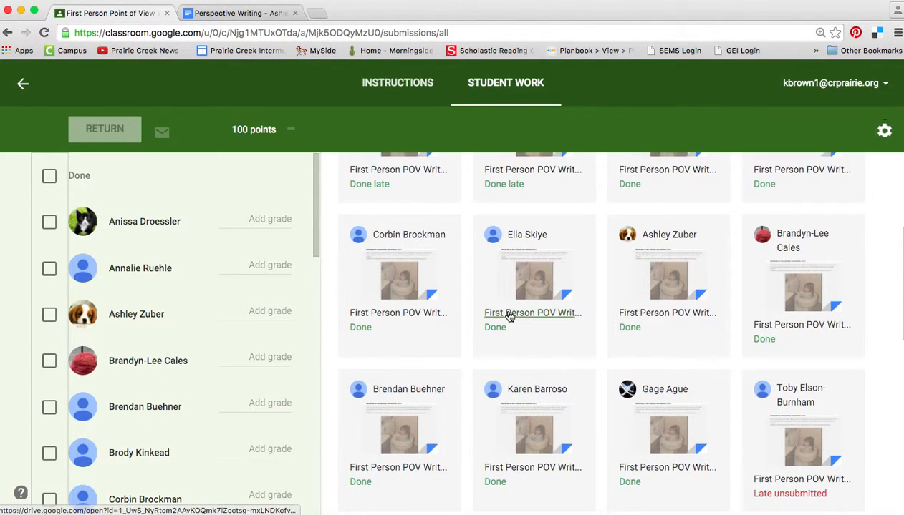
scroll(530, 390, "down", 4)
scroll(529, 389, "down", 2)
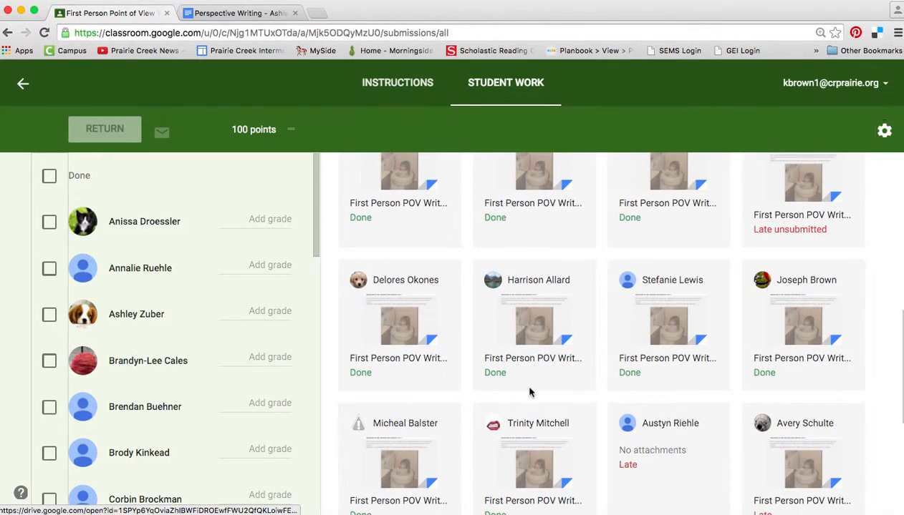
left_click(404, 364)
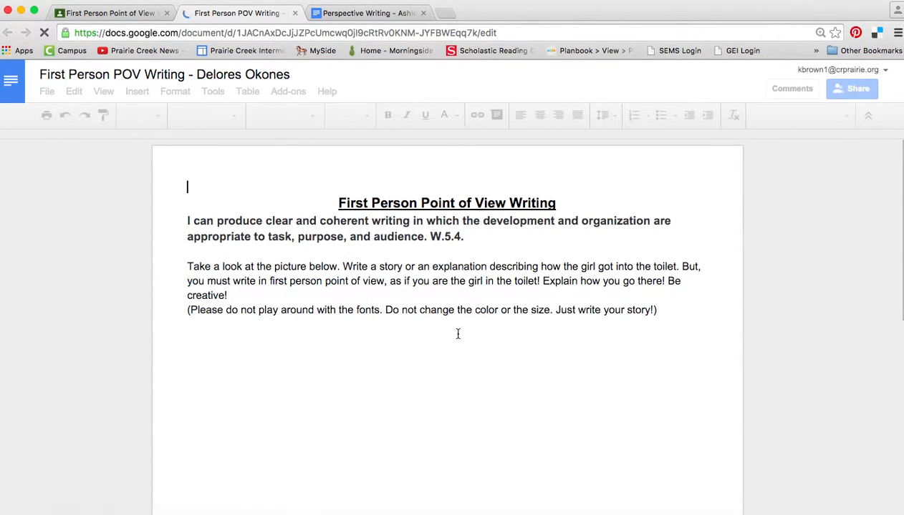
scroll(457, 334, "down", 1)
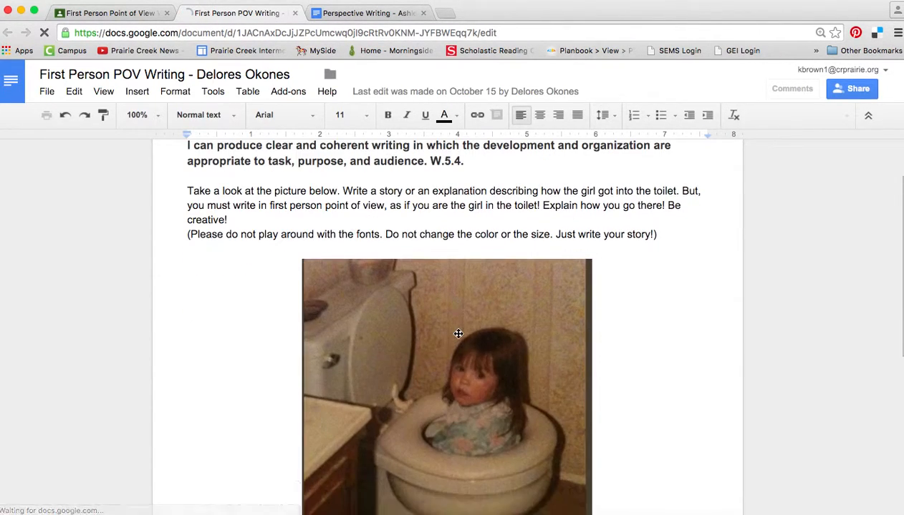
scroll(462, 355, "down", 4)
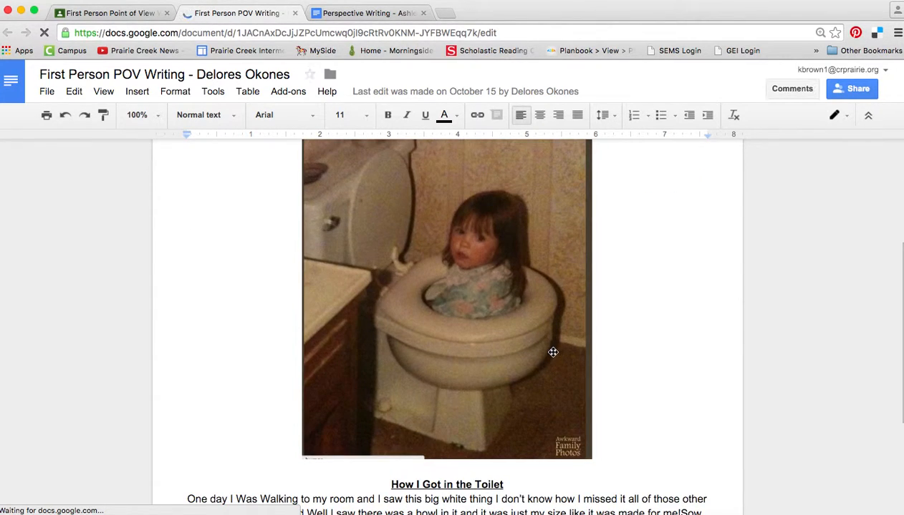
scroll(553, 353, "down", 3)
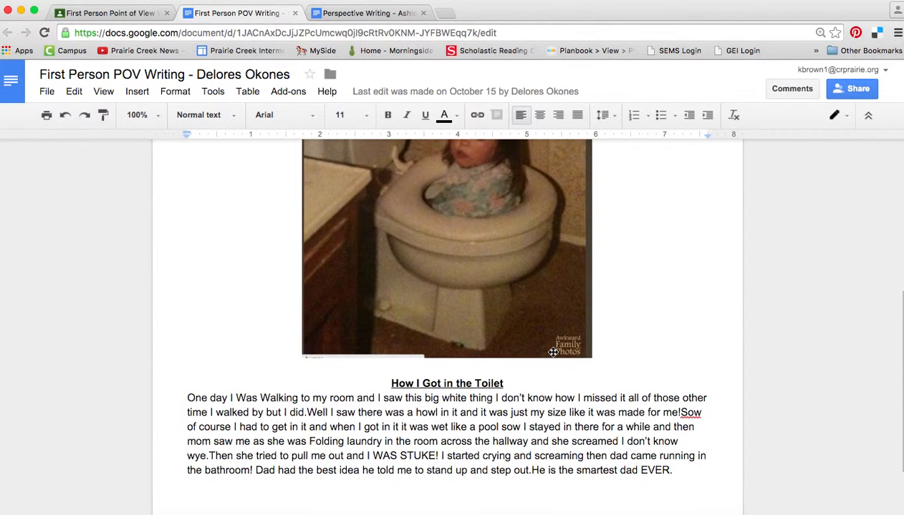
scroll(553, 352, "up", 2)
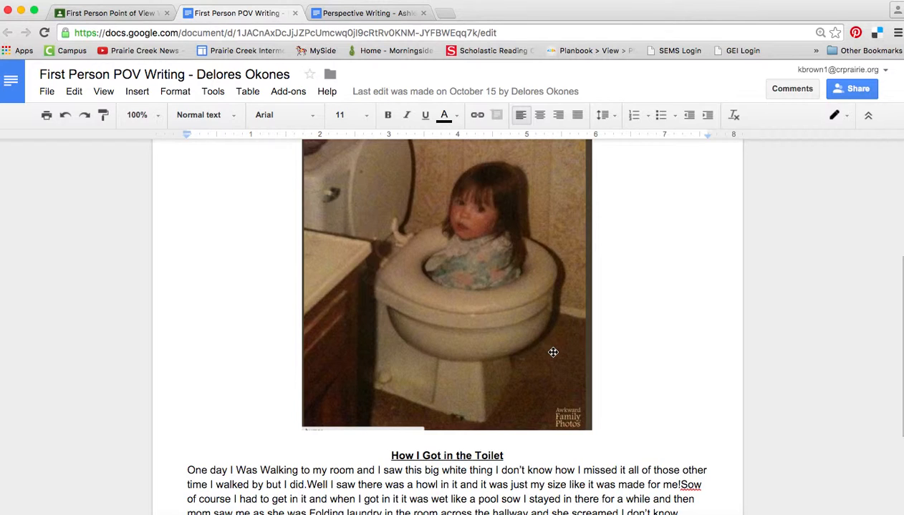
scroll(553, 352, "down", 1)
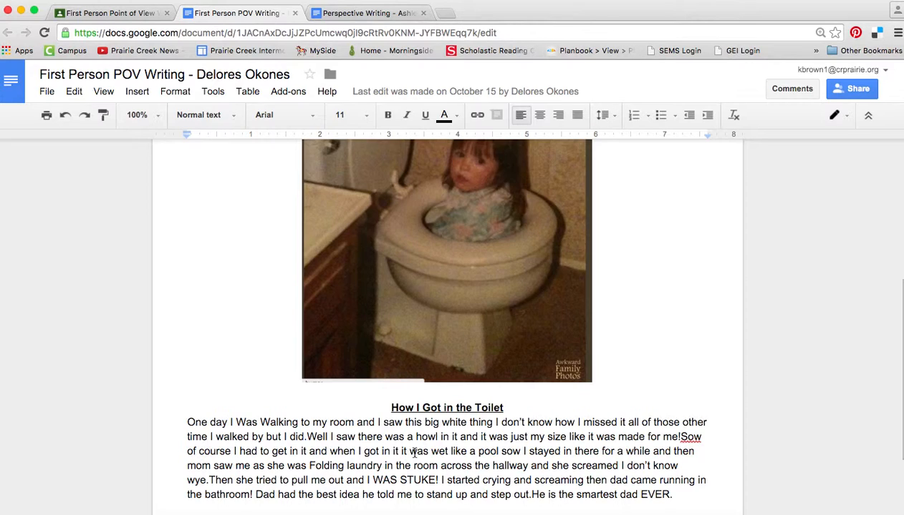
scroll(413, 452, "up", 1)
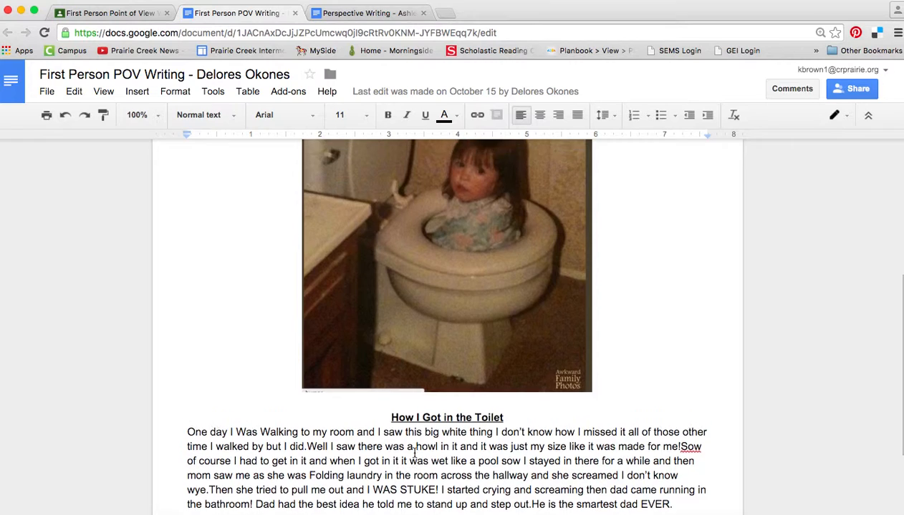
Step: Close the First Person POV Writing and Perspective Writing documents and return to the Literacy/SS stream
left_click(295, 14)
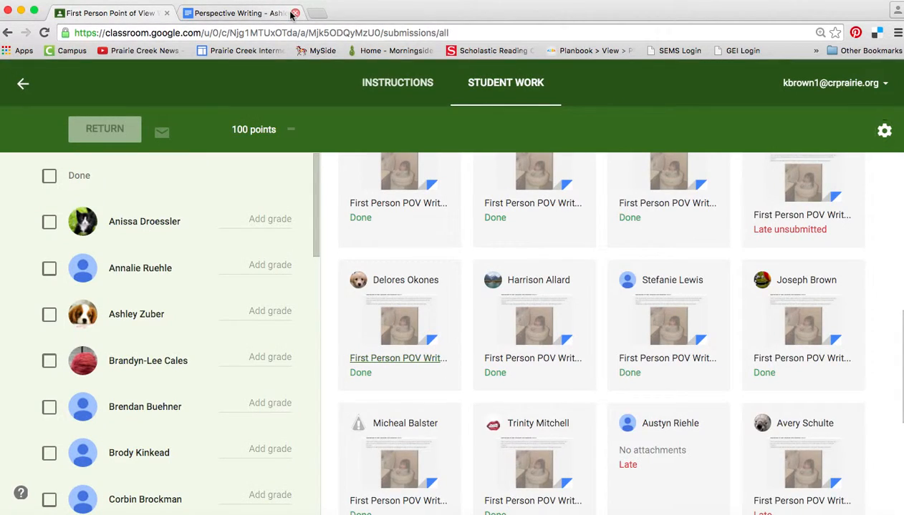
left_click(294, 14)
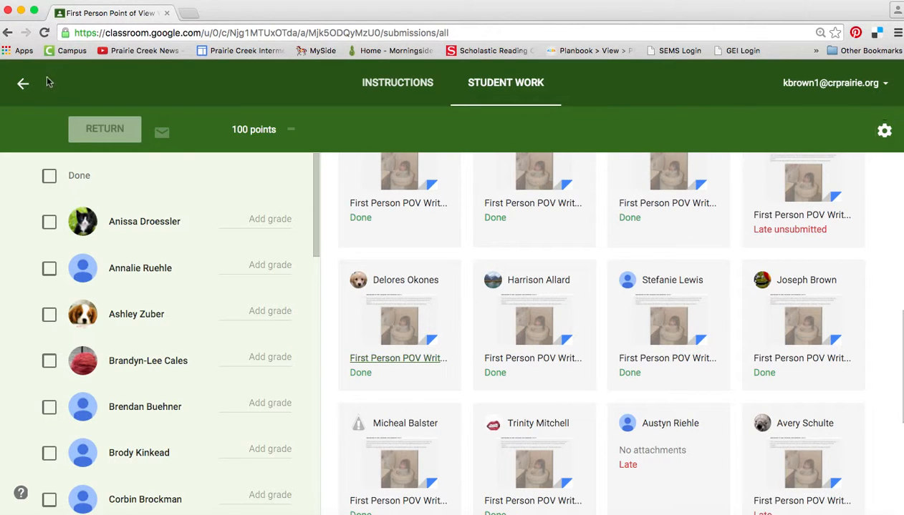
left_click(26, 85)
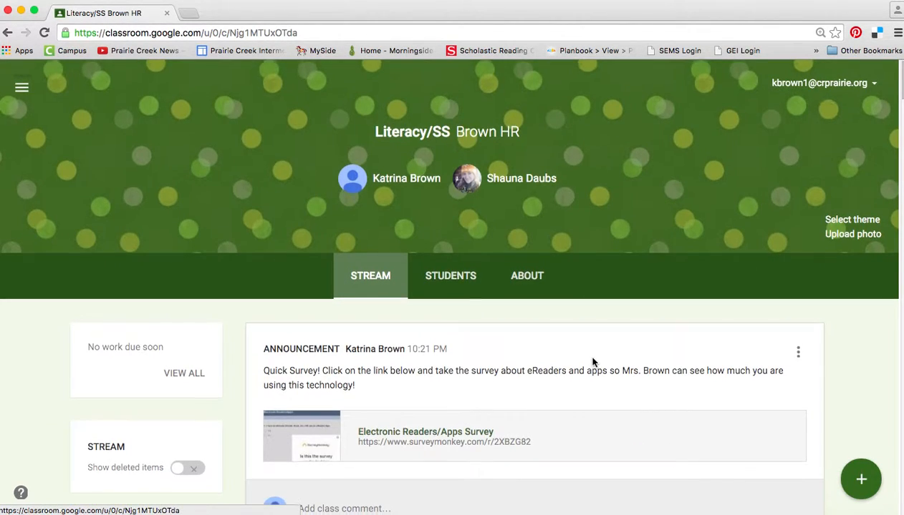
Step: Read the Walk Two Moons - Book Wrap-up! question and its instructions in the Literacy/SS stream
scroll(591, 363, "down", 3)
scroll(592, 363, "down", 10)
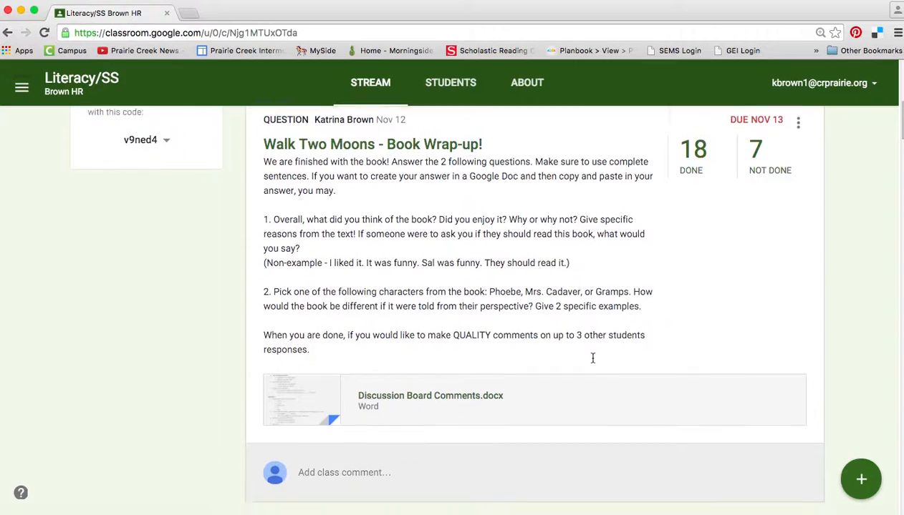
scroll(592, 363, "up", 2)
scroll(592, 363, "down", 1)
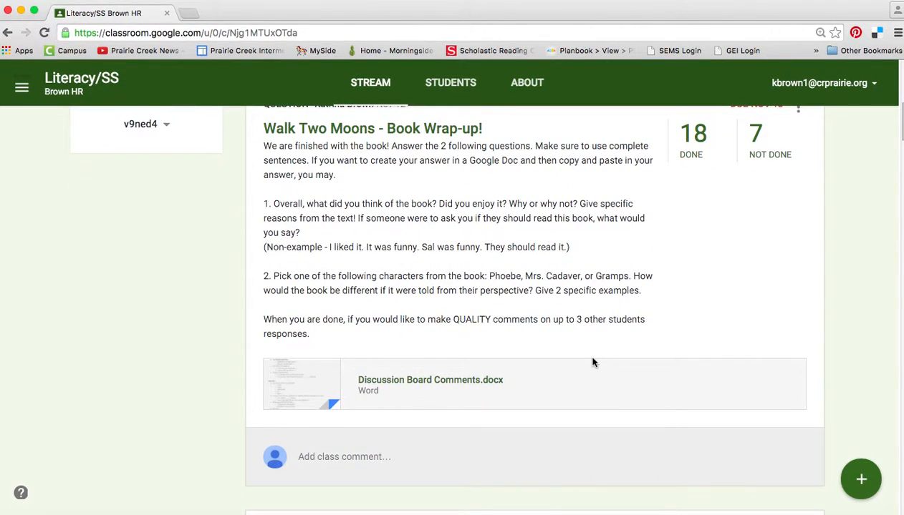
scroll(592, 363, "down", 2)
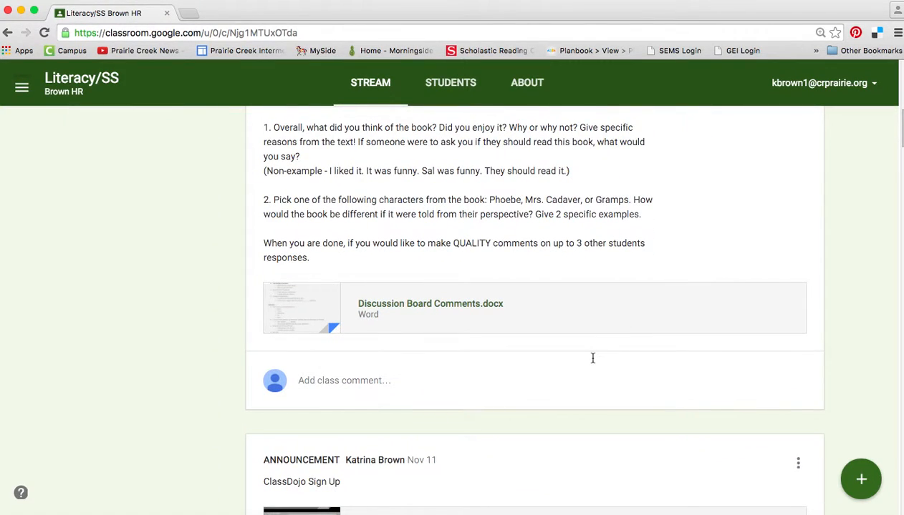
scroll(592, 358, "down", 1)
scroll(592, 361, "up", 2)
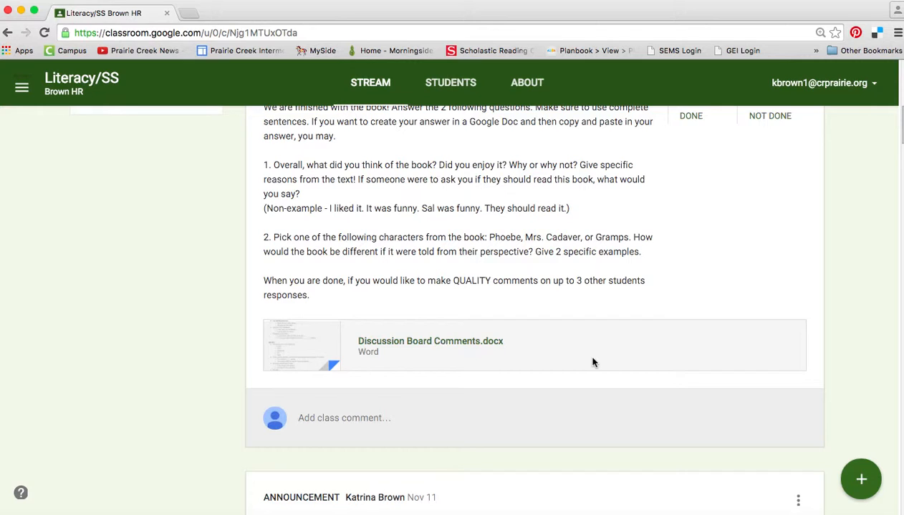
Step: Find the Reading Response - November 6 question in the stream and read its requirements and starter sentence
scroll(593, 362, "down", 10)
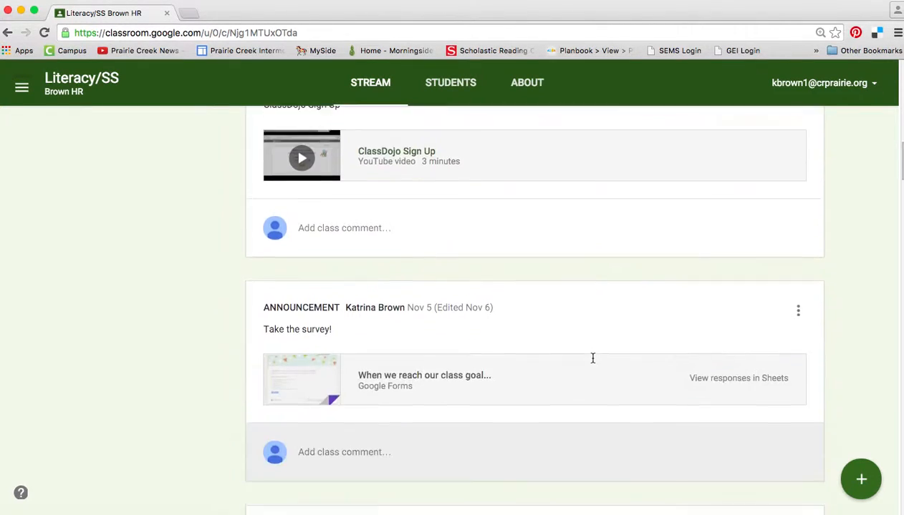
scroll(592, 360, "down", 5)
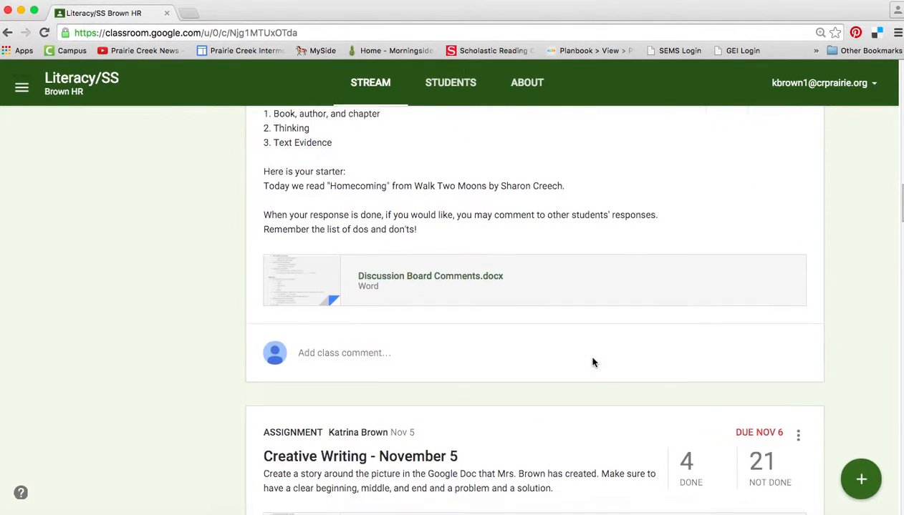
scroll(592, 363, "up", 1)
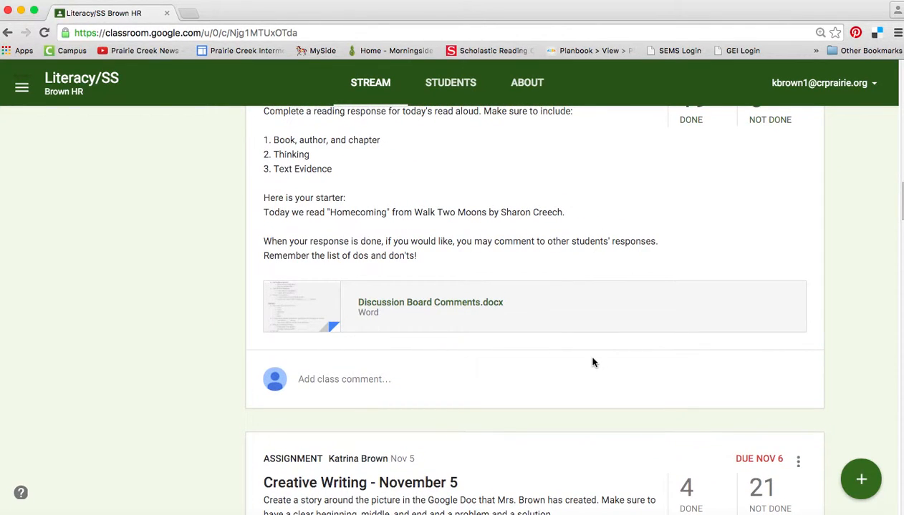
scroll(592, 362, "up", 2)
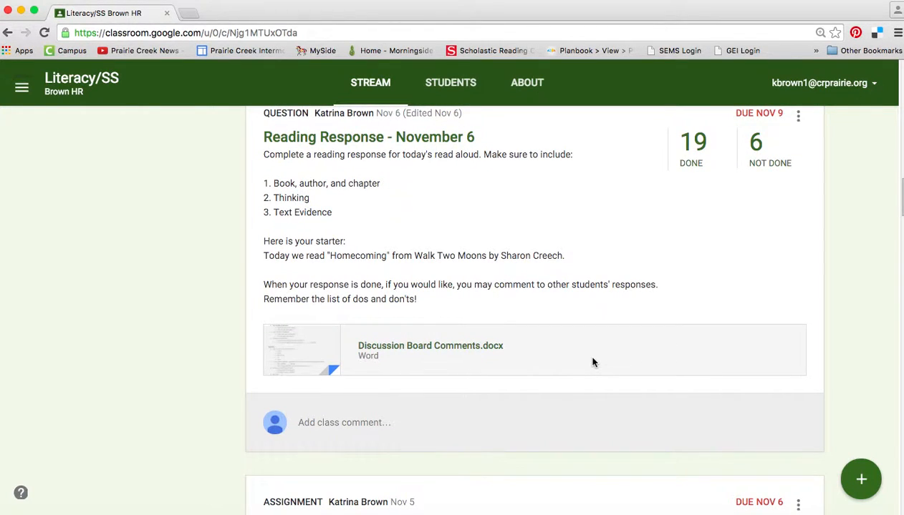
scroll(592, 362, "up", 2)
scroll(592, 362, "down", 1)
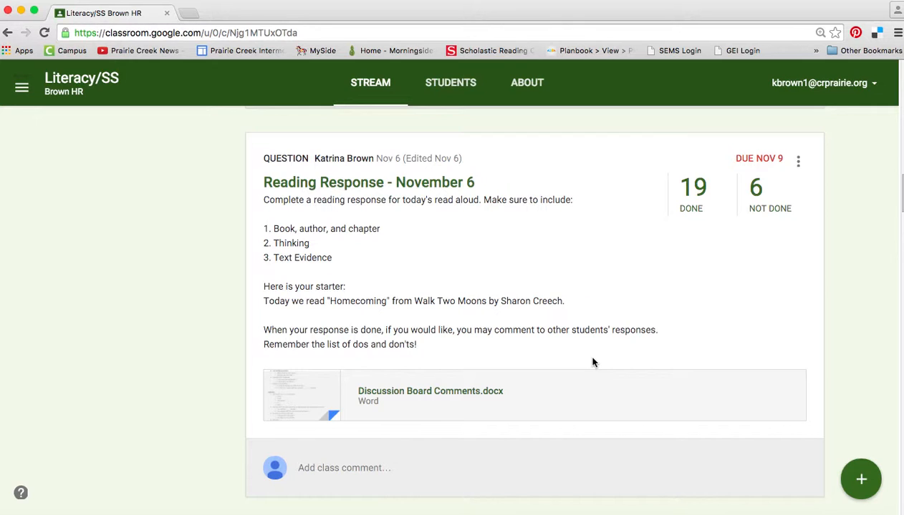
Step: Find the Reading Response - Nov. 2 question in the stream and open its completed student answers
scroll(592, 363, "down", 7)
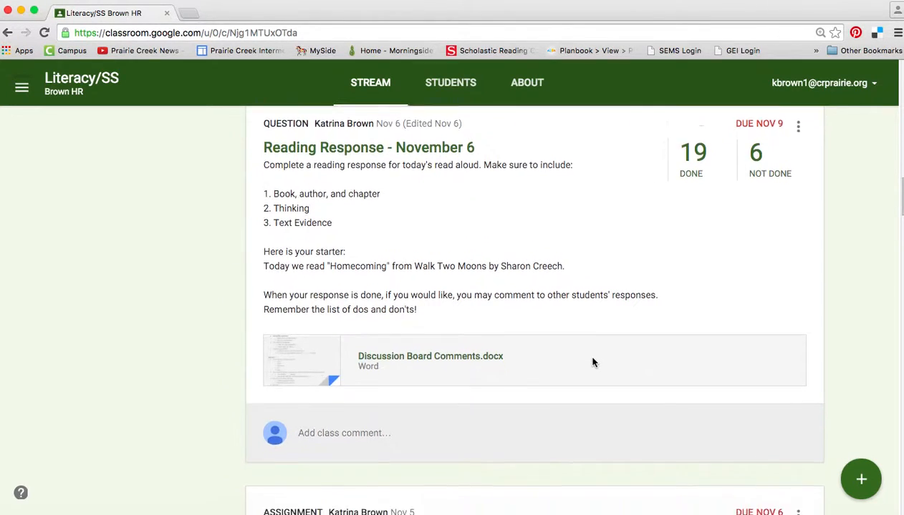
scroll(592, 363, "down", 3)
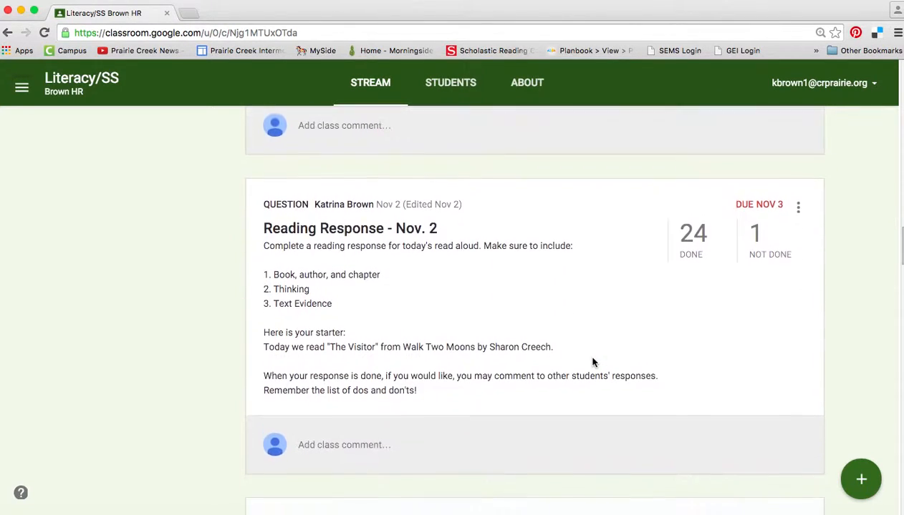
scroll(592, 363, "up", 2)
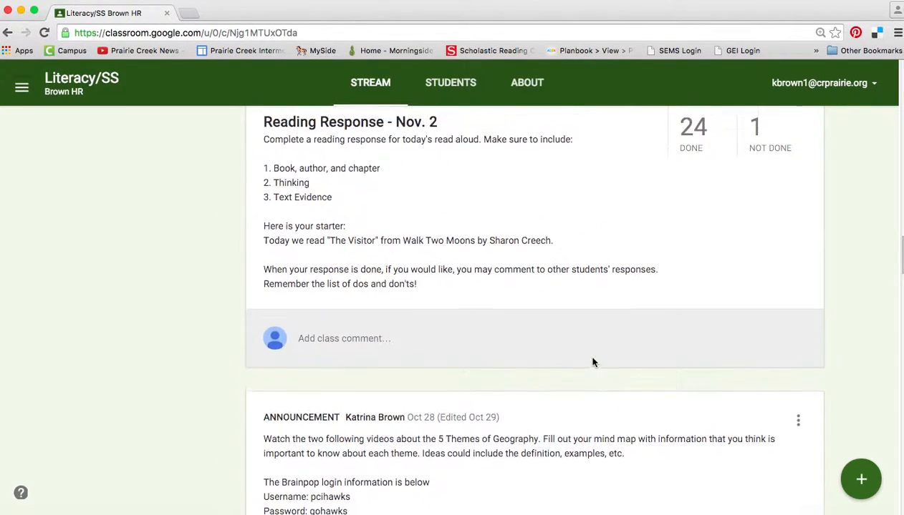
left_click(693, 216)
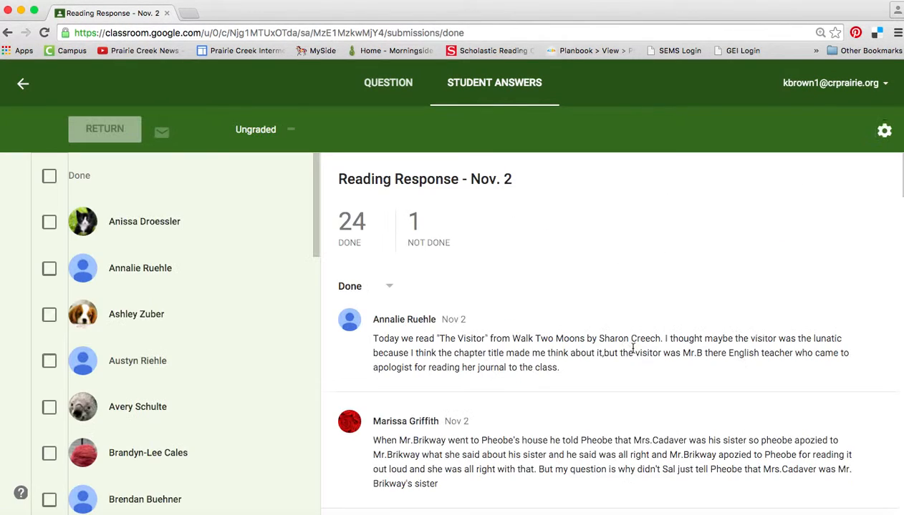
Step: Browse the student answers and expand the replies under the one ending "the mom was hrt and bland and she can't see"
scroll(608, 371, "down", 2)
scroll(607, 370, "down", 3)
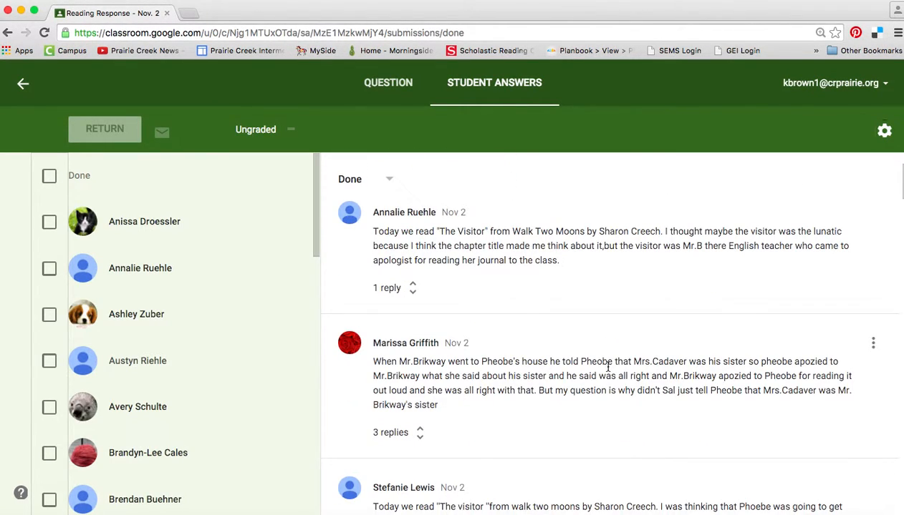
scroll(607, 370, "down", 5)
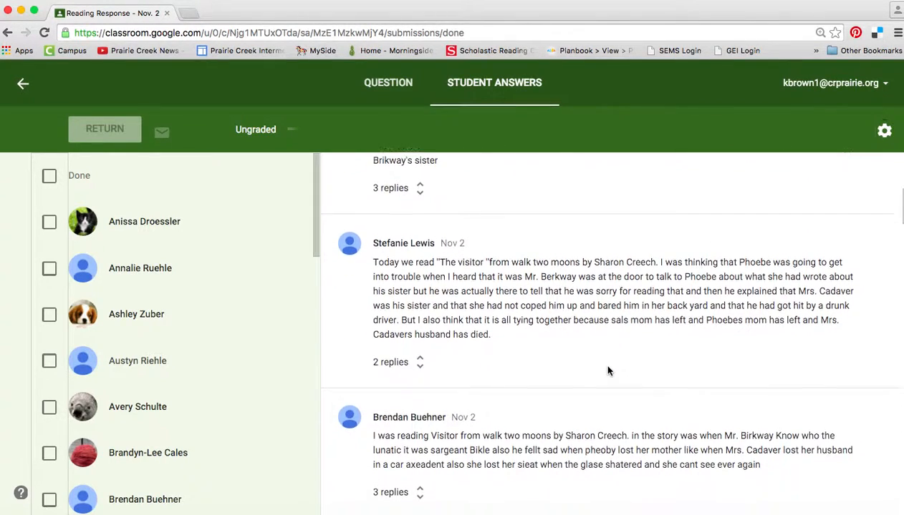
scroll(607, 370, "down", 1)
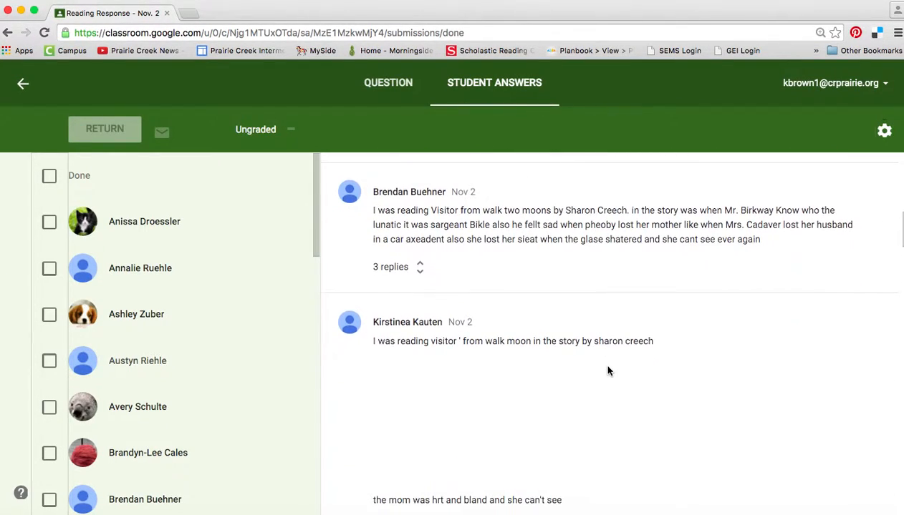
scroll(575, 403, "down", 3)
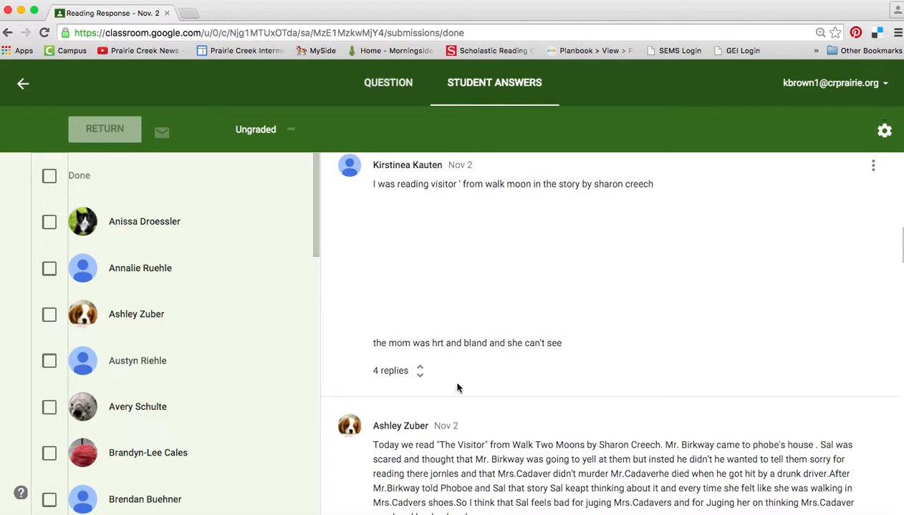
left_click(421, 371)
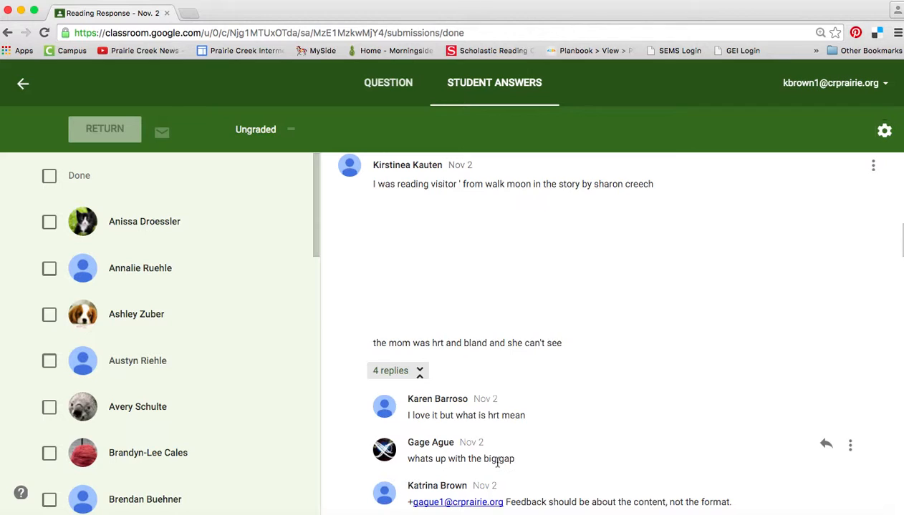
scroll(496, 247, "up", 1)
scroll(496, 246, "down", 1)
scroll(496, 246, "up", 1)
scroll(495, 246, "down", 1)
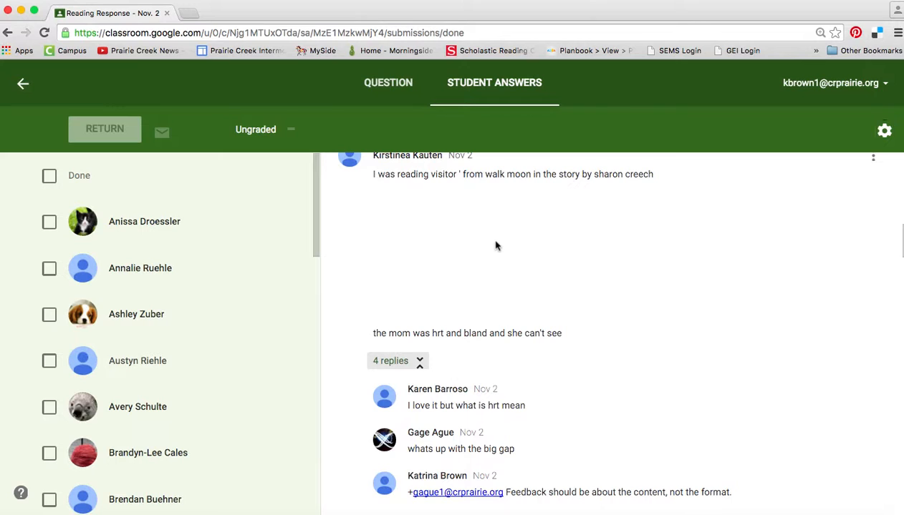
Step: Expand the replies under the answer about Sal feeling bad for judging Mrs. Cadaver
scroll(496, 246, "down", 5)
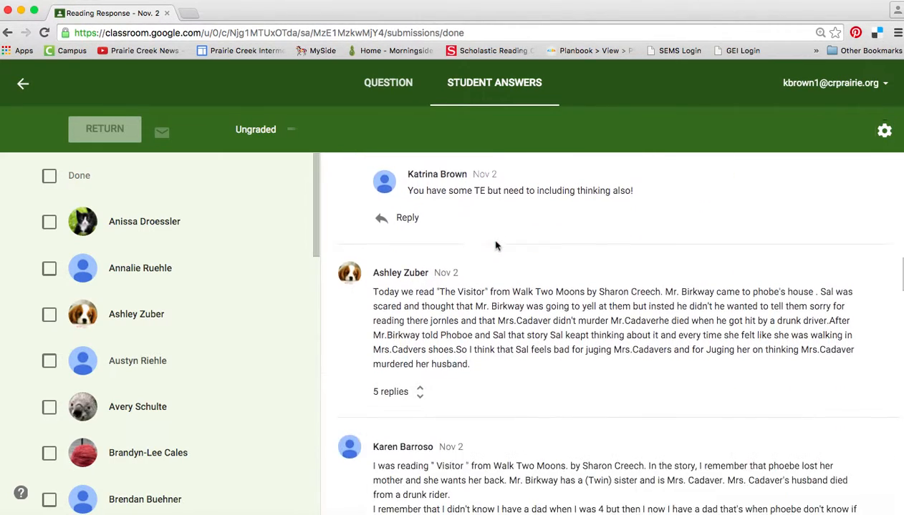
scroll(495, 246, "down", 2)
left_click(420, 272)
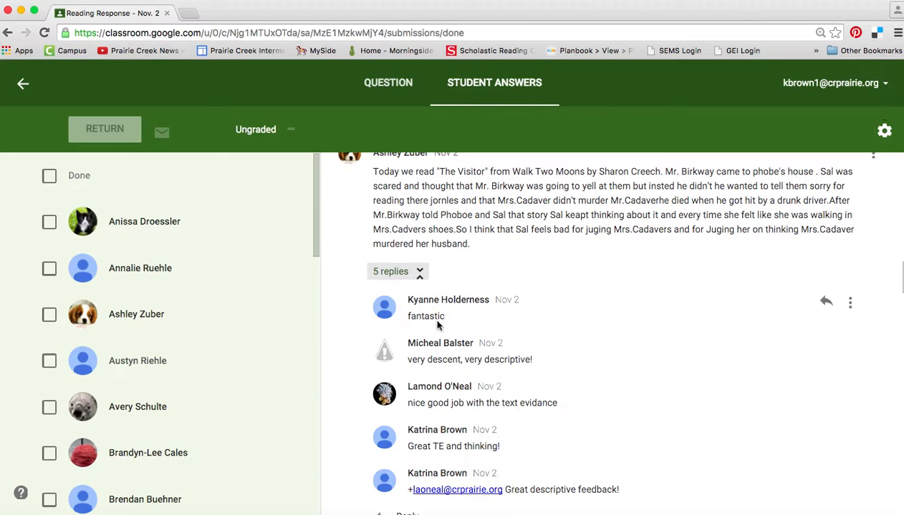
Step: Expand and read the replies under the answer about Sal going to Phoebe's house after dinner
scroll(589, 435, "down", 5)
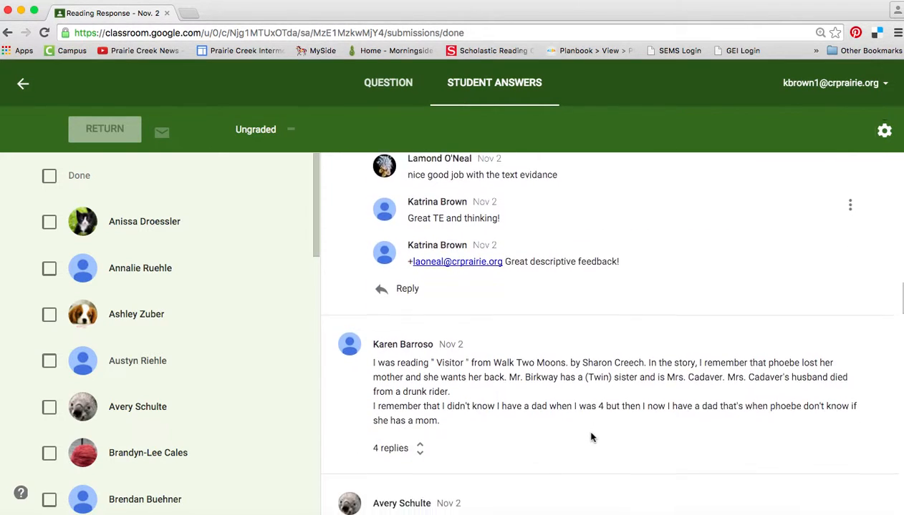
scroll(591, 435, "down", 3)
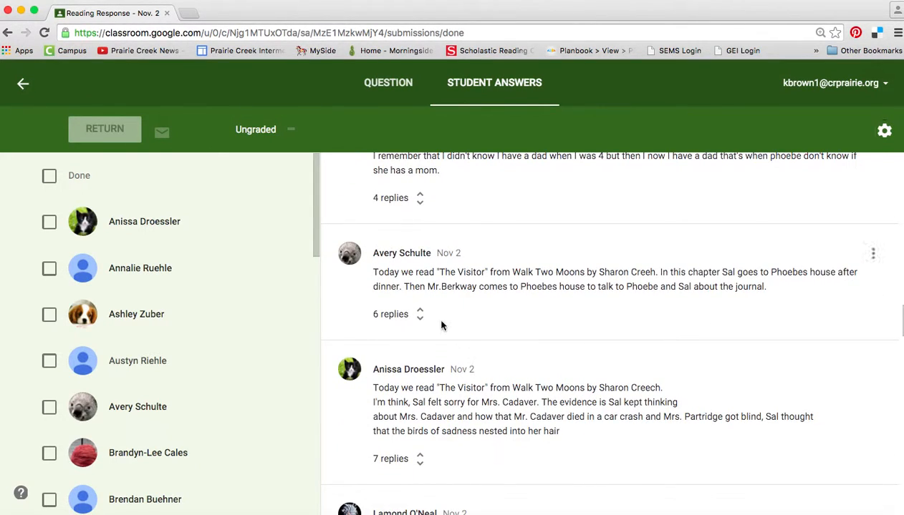
left_click(420, 315)
scroll(581, 423, "down", 2)
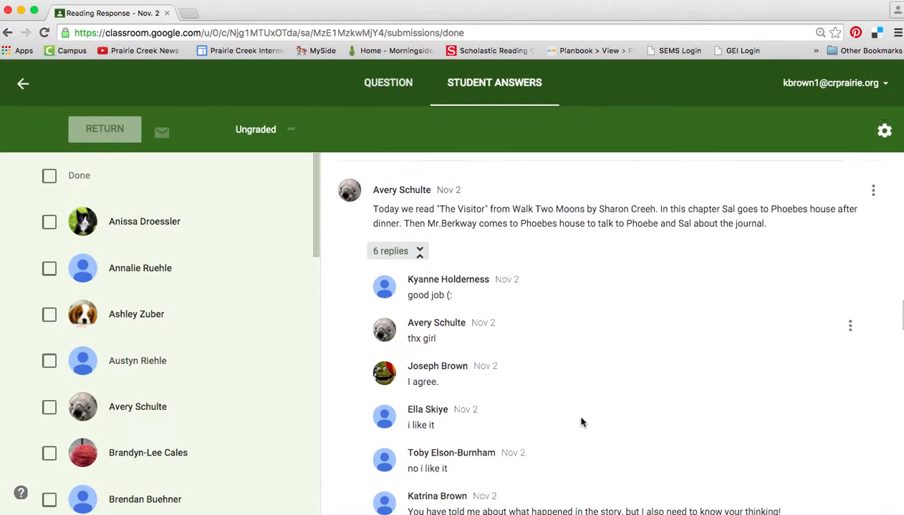
scroll(581, 423, "up", 2)
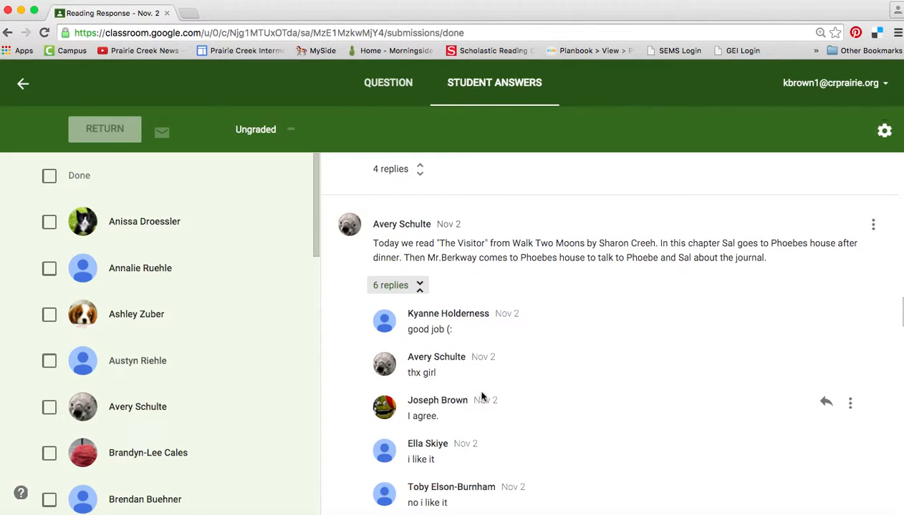
Step: Return to the Literacy/SS stream and open Discussion Board Comments.docx attached to the Walk Two Moons - Book Wrap-up! question
scroll(415, 271, "up", 10)
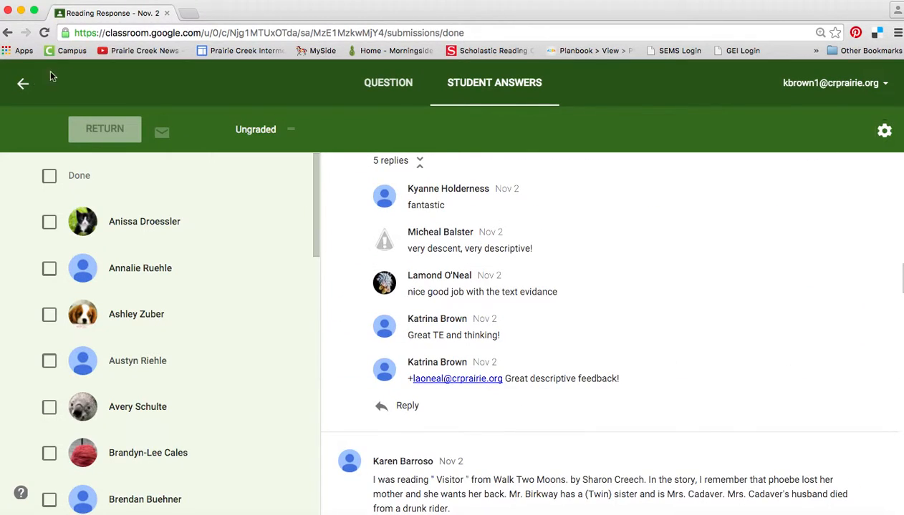
left_click(23, 86)
scroll(479, 343, "down", 10)
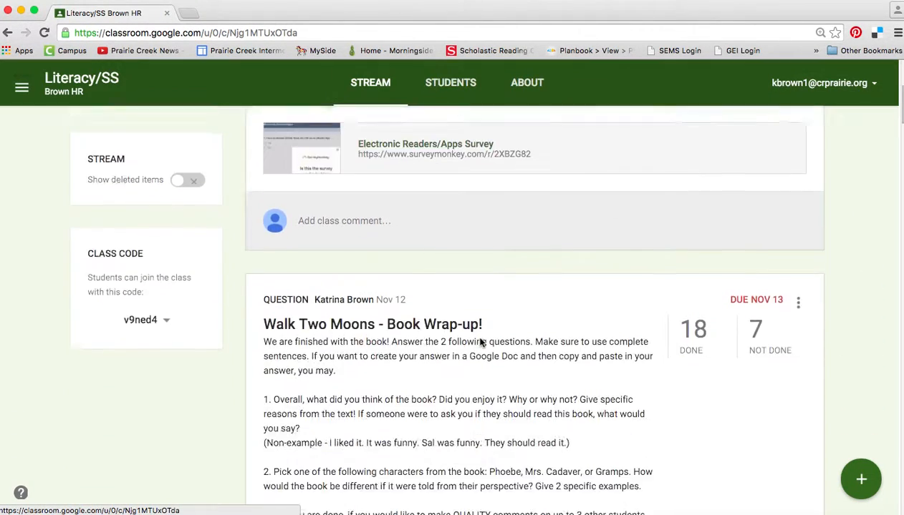
scroll(480, 343, "down", 4)
scroll(480, 343, "up", 3)
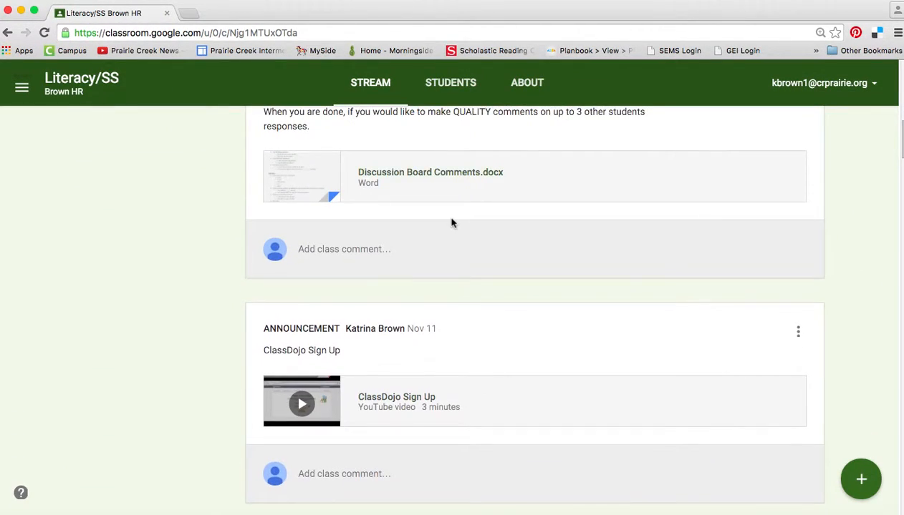
scroll(448, 223, "down", 1)
left_click(434, 224)
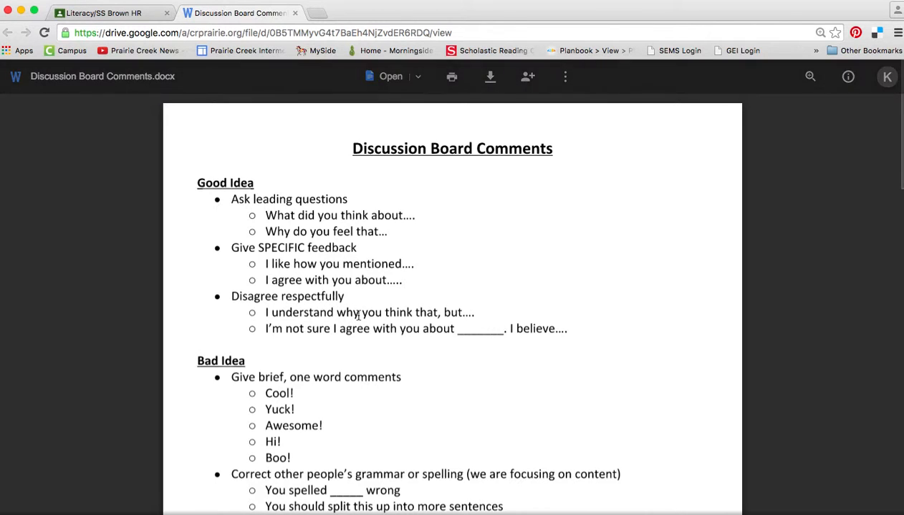
Step: Read the Discussion Board Comments document from Bad Idea through the Non-Examples and closing reminder, and switch back to the Literacy/SS stream
scroll(351, 311, "down", 3)
scroll(358, 316, "down", 3)
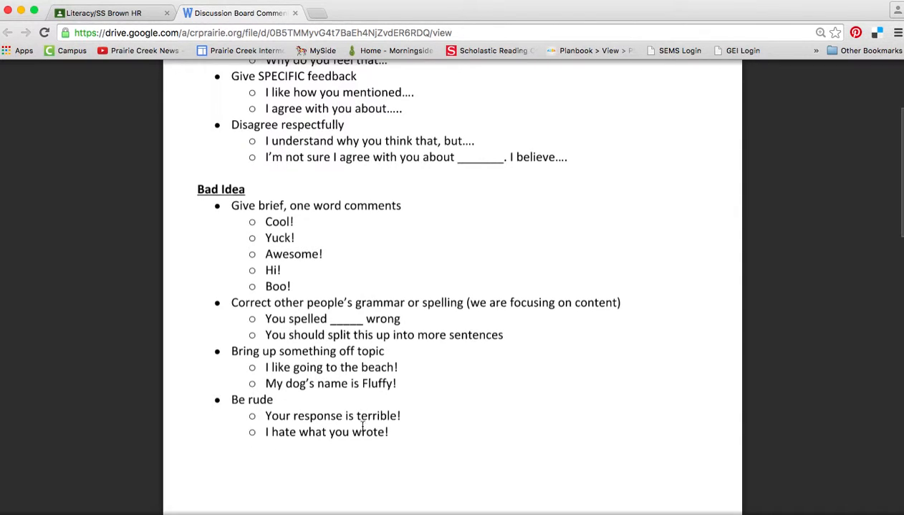
scroll(445, 423, "down", 1)
scroll(447, 423, "down", 10)
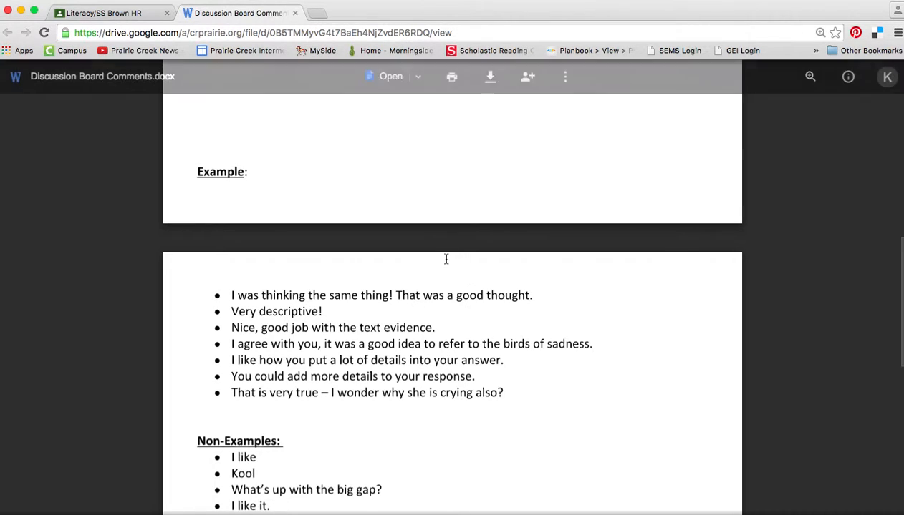
scroll(410, 401, "down", 3)
scroll(409, 401, "down", 4)
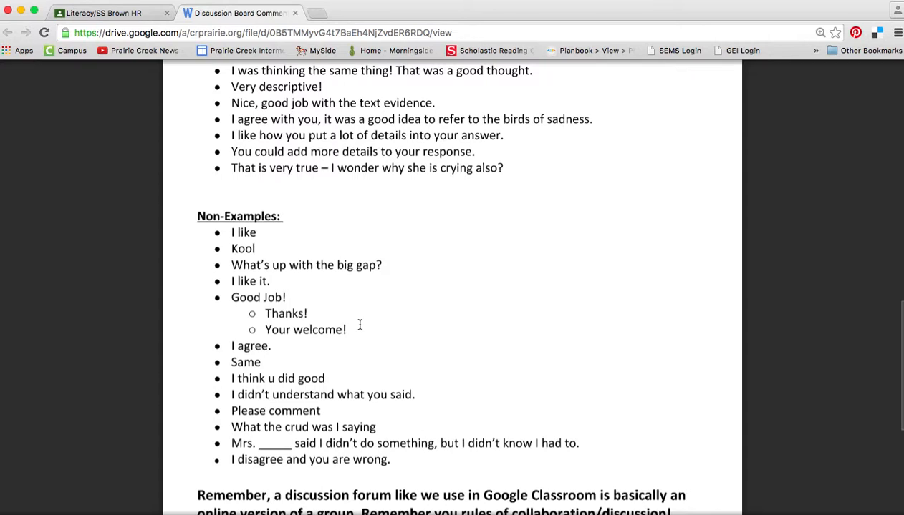
scroll(385, 407, "down", 2)
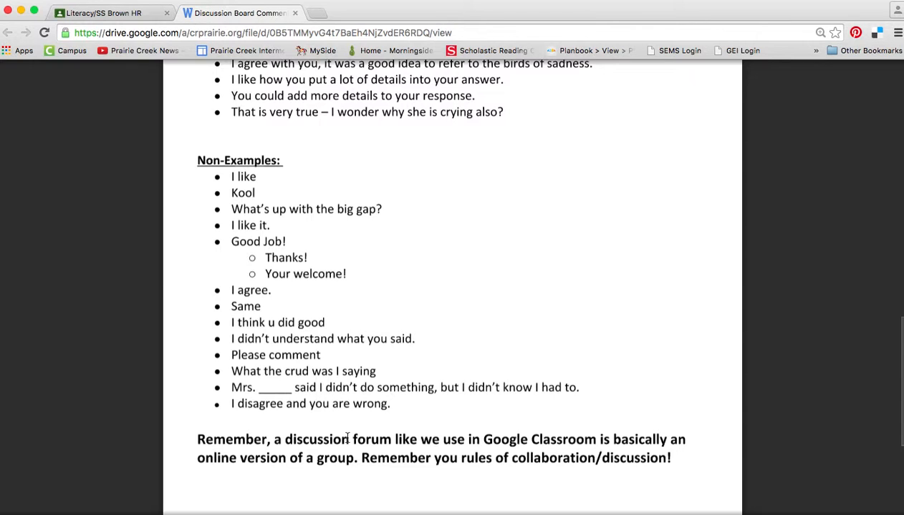
scroll(347, 438, "up", 15)
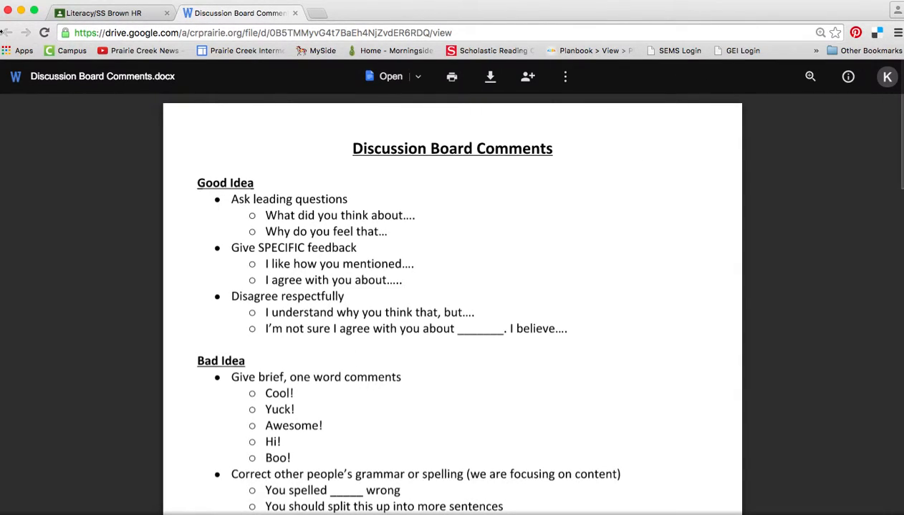
left_click(101, 12)
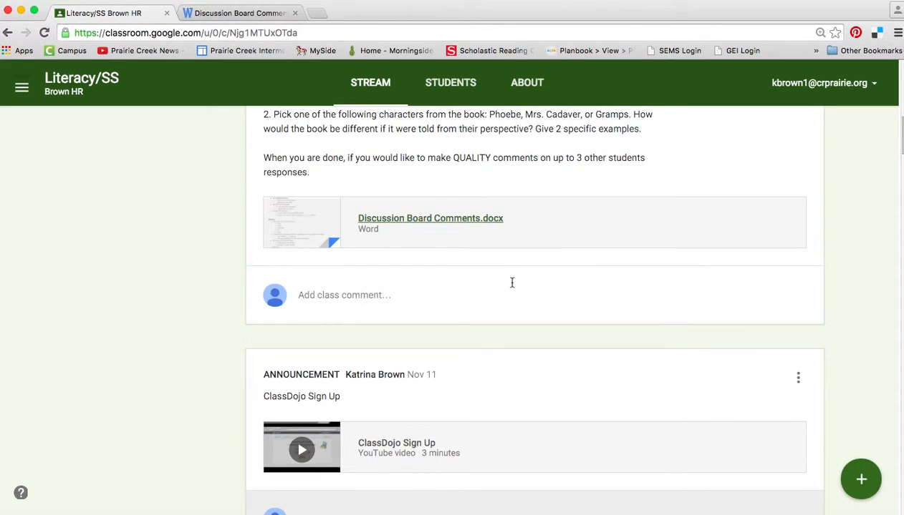
Step: Review the Walk Two Moons - Book Wrap-up! question in the Literacy/SS stream and open its completed student answers
scroll(499, 276, "up", 5)
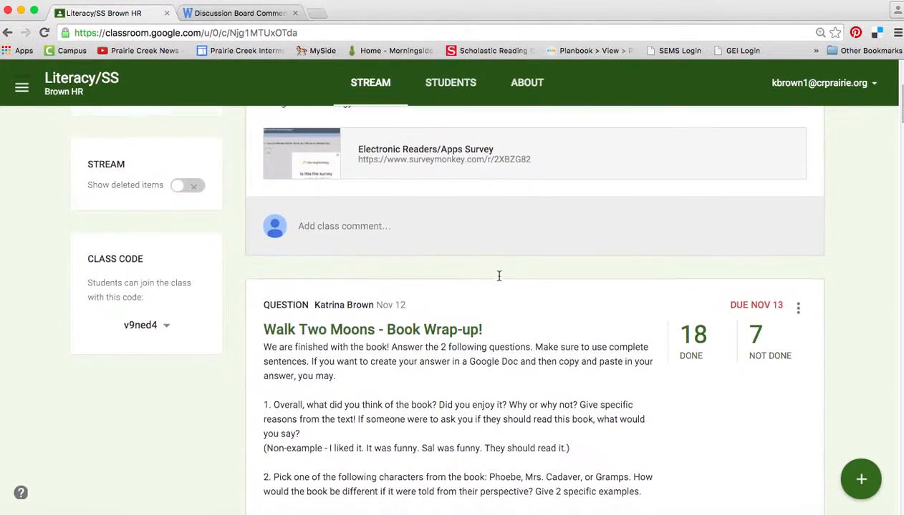
scroll(499, 279, "down", 1)
scroll(499, 279, "down", 1)
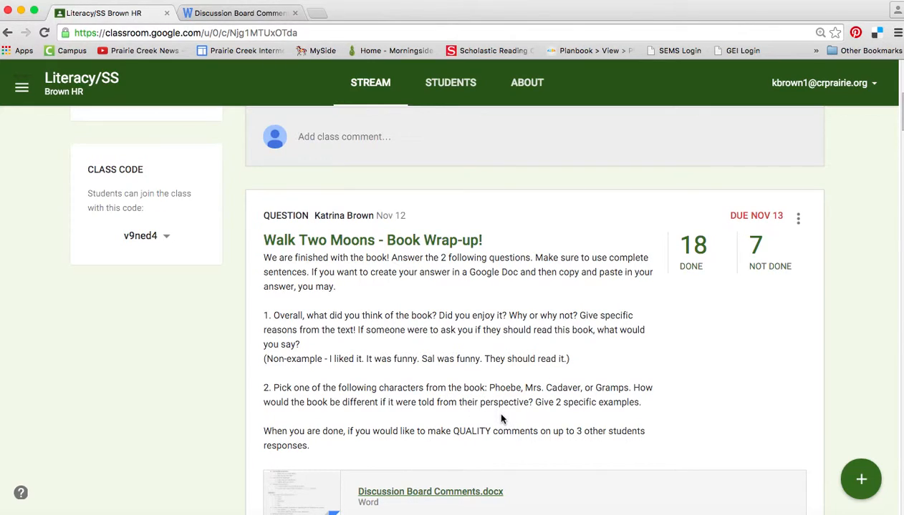
left_click(685, 250)
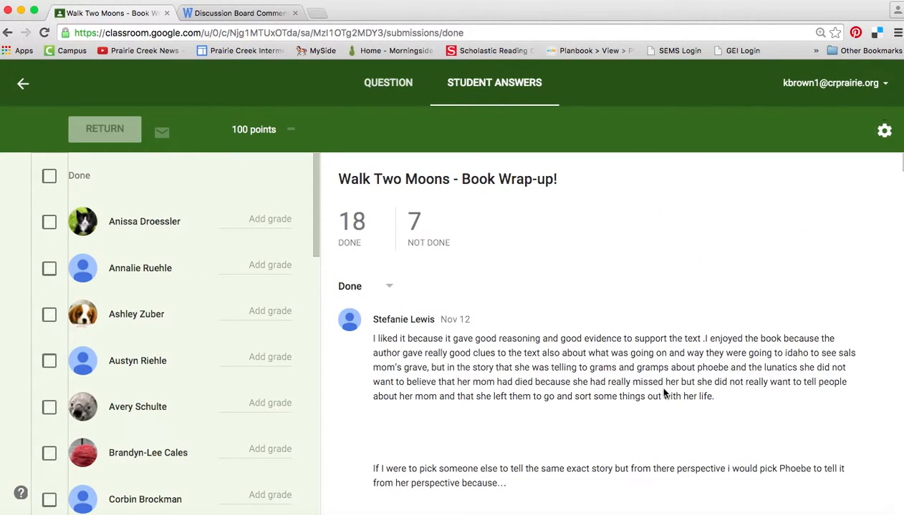
Step: Read the first student answer, including its explanation of how Phoebe would tell the story
scroll(663, 393, "down", 5)
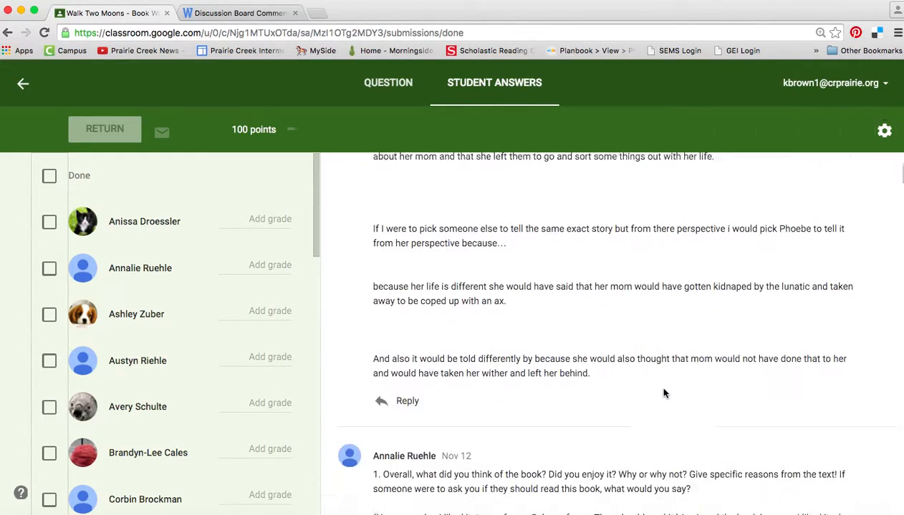
scroll(664, 393, "up", 5)
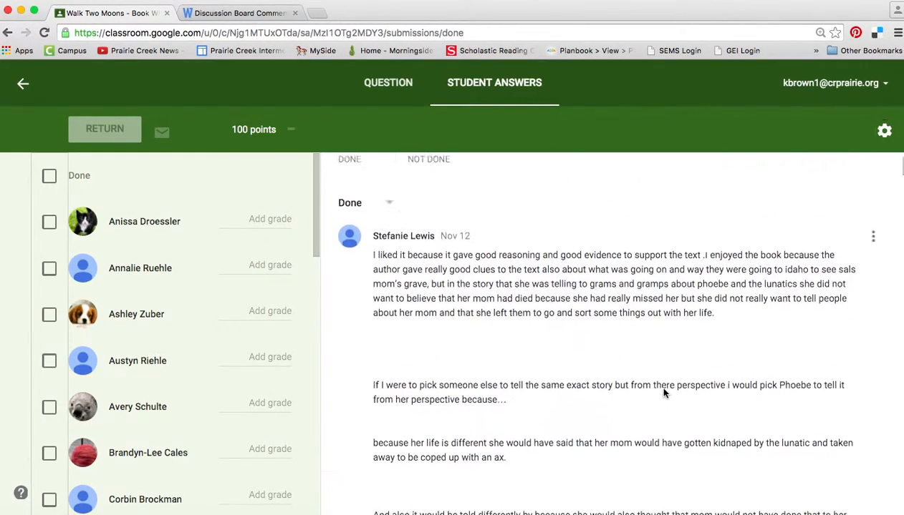
scroll(663, 392, "down", 1)
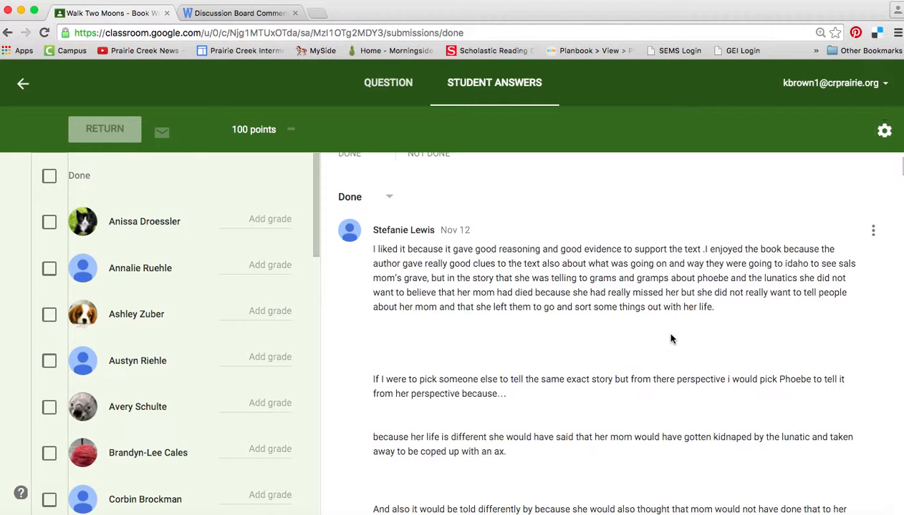
scroll(667, 341, "down", 3)
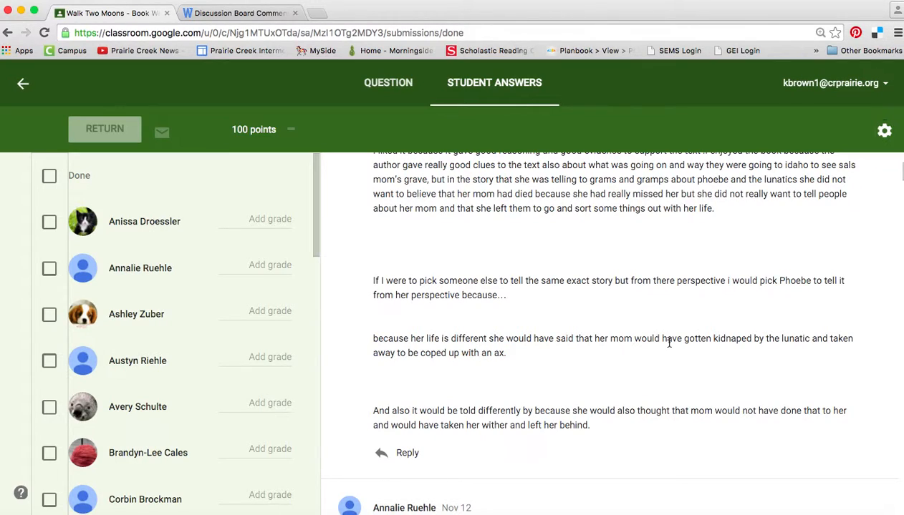
scroll(668, 342, "down", 3)
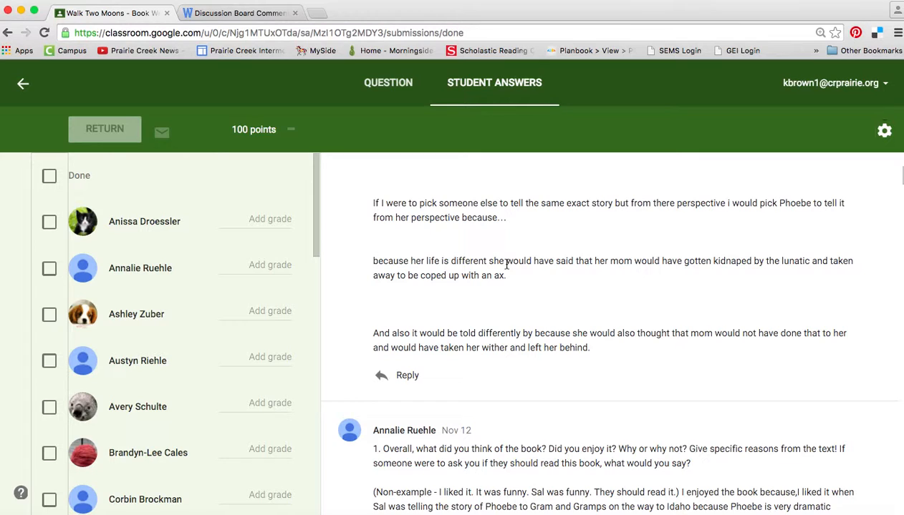
scroll(506, 266, "down", 3)
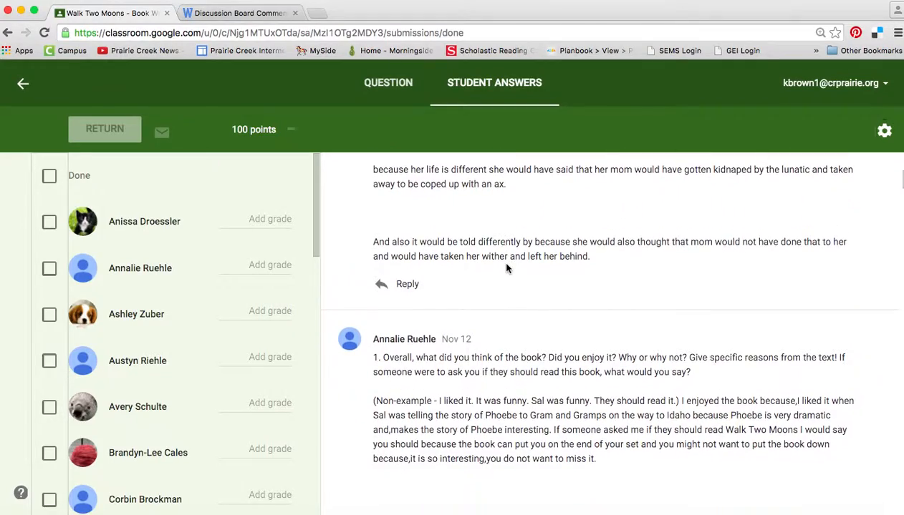
Step: Browse the following answers and expand the replies under the one saying Phoebe's perspective would leave out Gram and Sal's mom
scroll(506, 268, "down", 15)
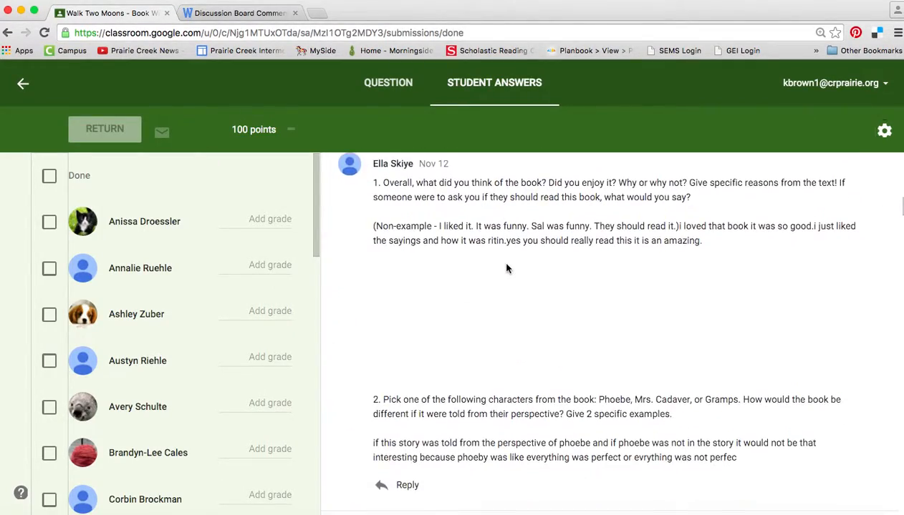
scroll(506, 268, "down", 20)
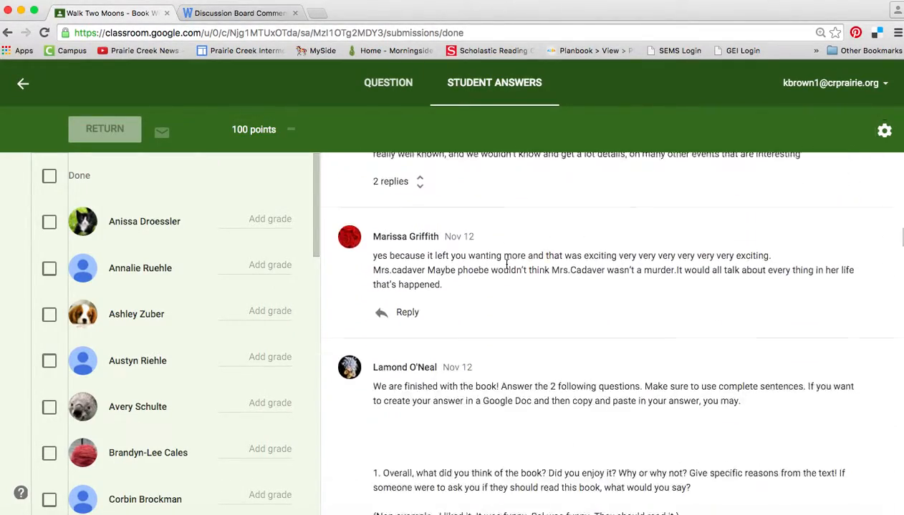
scroll(506, 265, "down", 8)
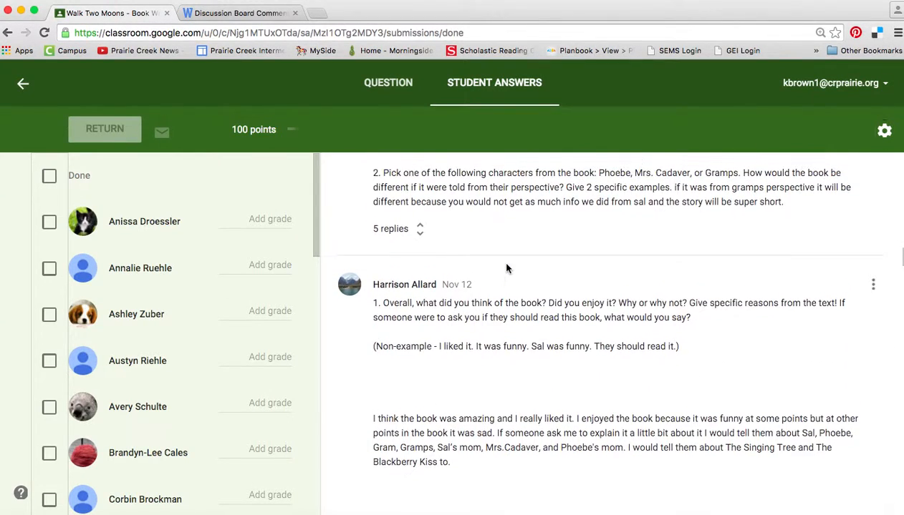
scroll(506, 267, "down", 7)
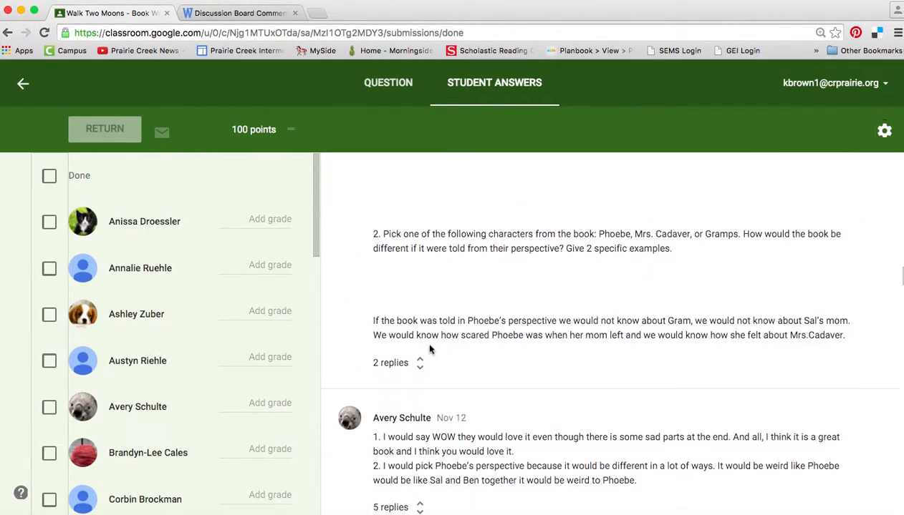
left_click(419, 364)
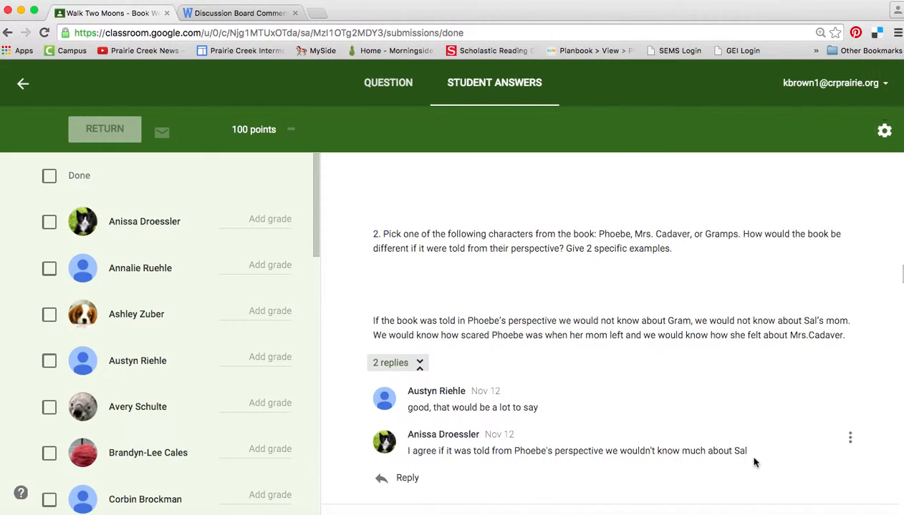
Step: Expand and read the replies under the answer beginning "I would say WOW they would love it"
scroll(753, 462, "down", 5)
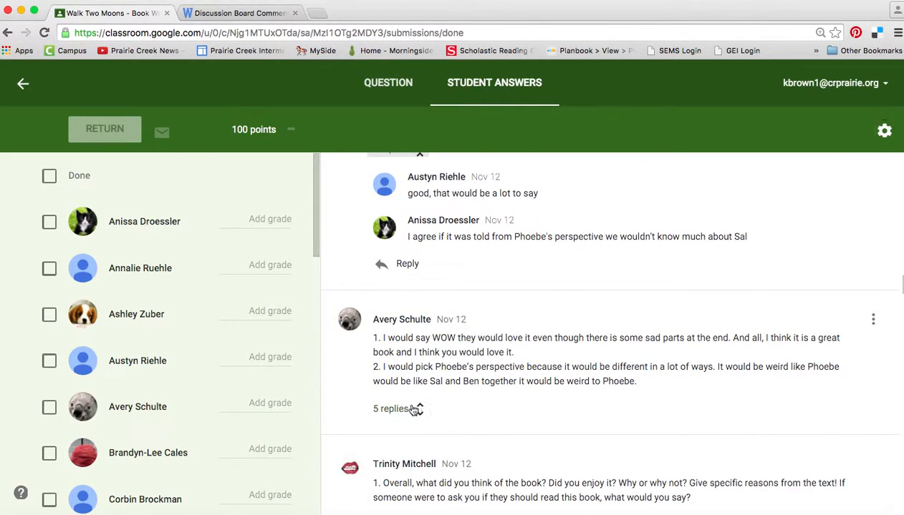
left_click(415, 410)
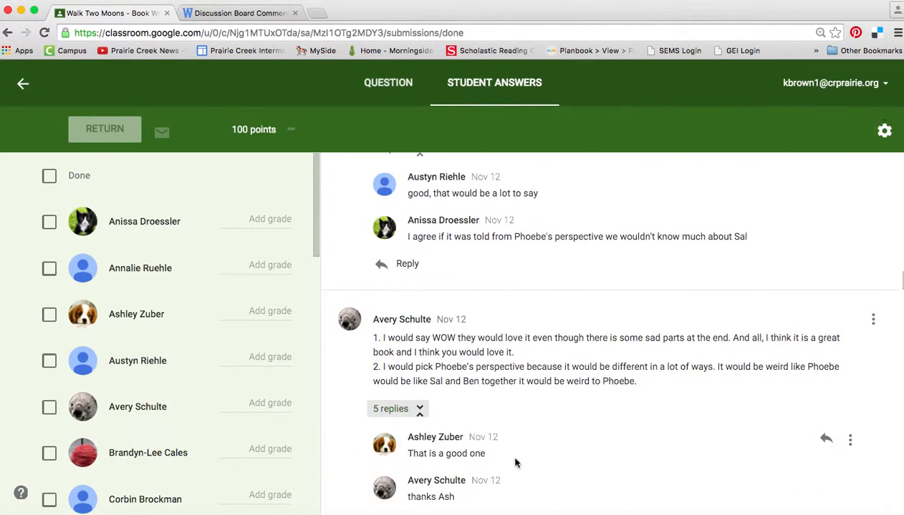
scroll(535, 462, "down", 2)
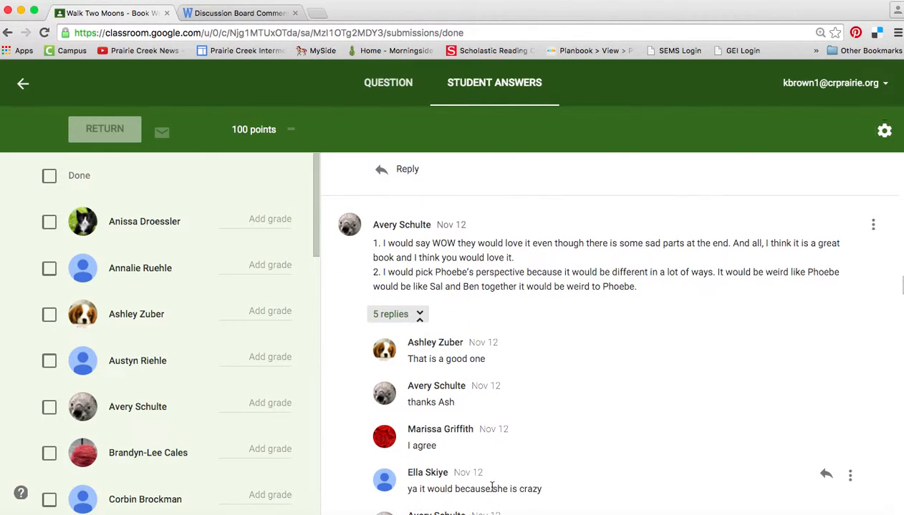
scroll(563, 471, "down", 1)
scroll(563, 473, "down", 1)
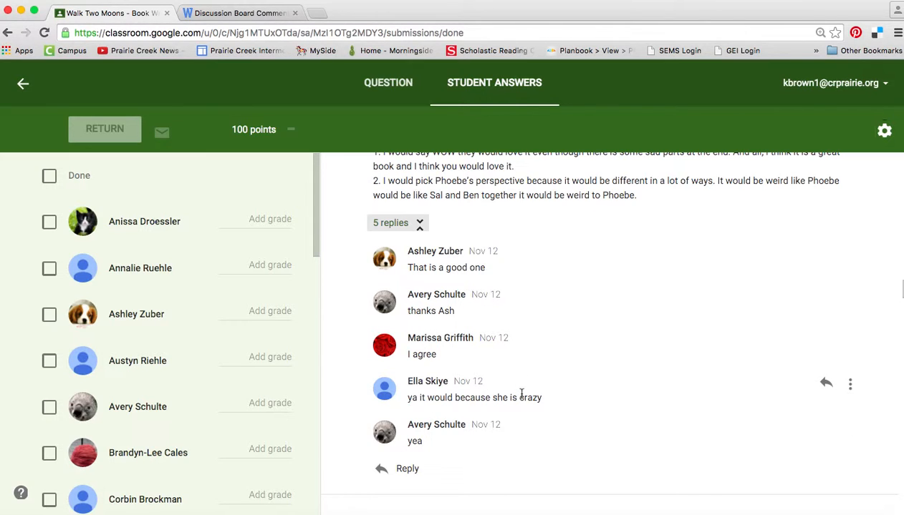
Step: Read the further student answers, including the one on Mrs. Cadaver's perspective and the one calling it an honor book
scroll(521, 394, "down", 10)
scroll(521, 394, "down", 5)
scroll(521, 393, "down", 5)
scroll(521, 394, "down", 2)
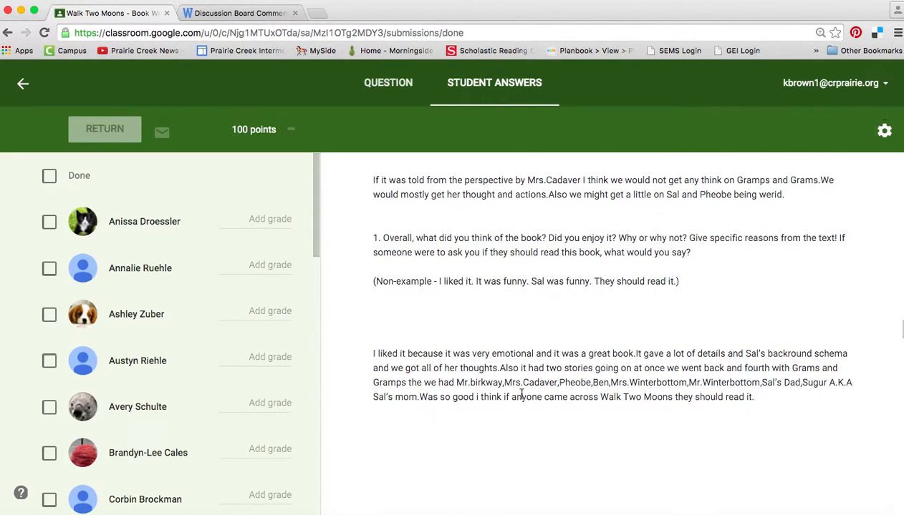
scroll(522, 395, "down", 2)
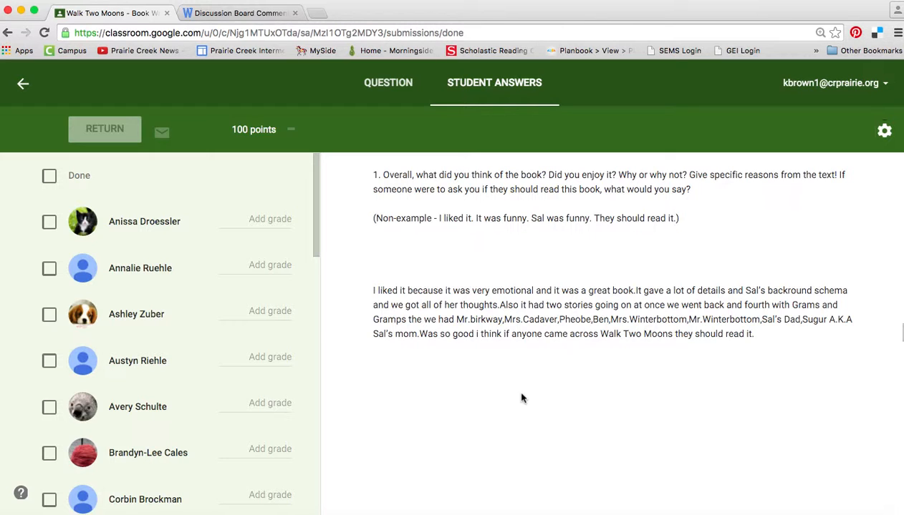
scroll(521, 399, "down", 5)
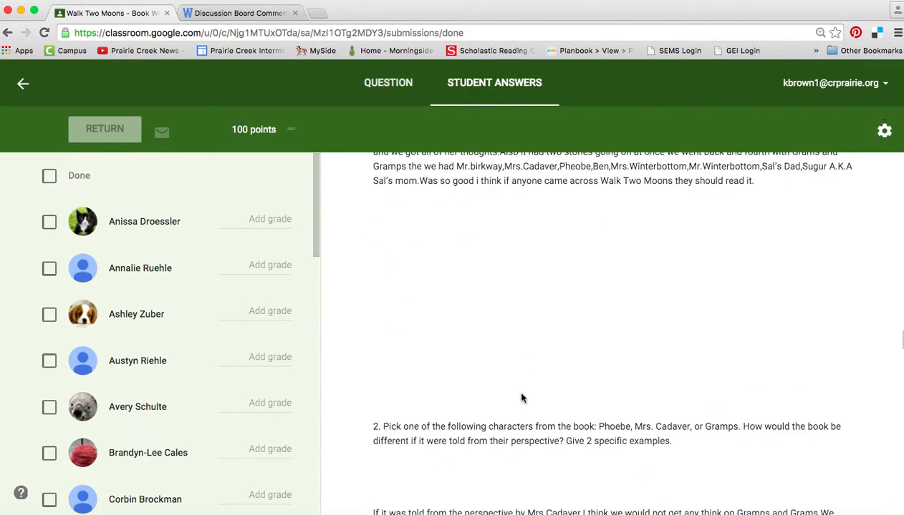
scroll(521, 398, "down", 2)
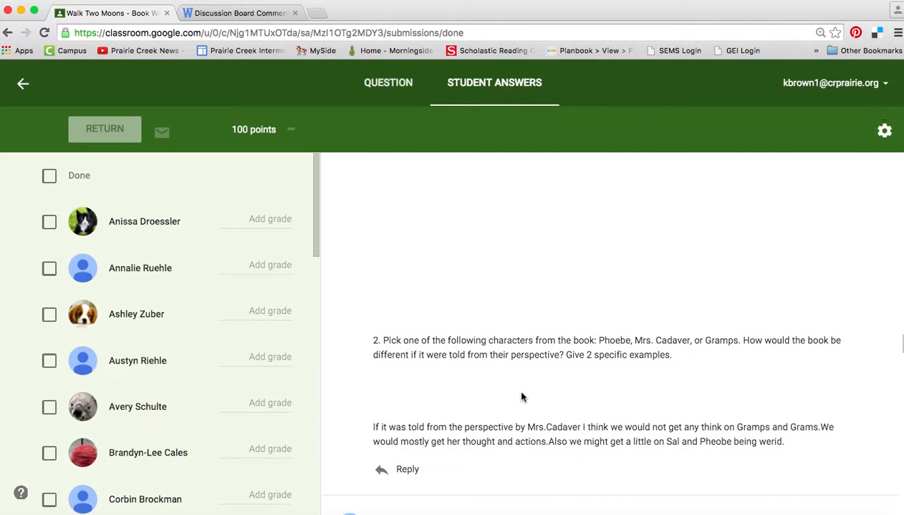
scroll(521, 397, "down", 5)
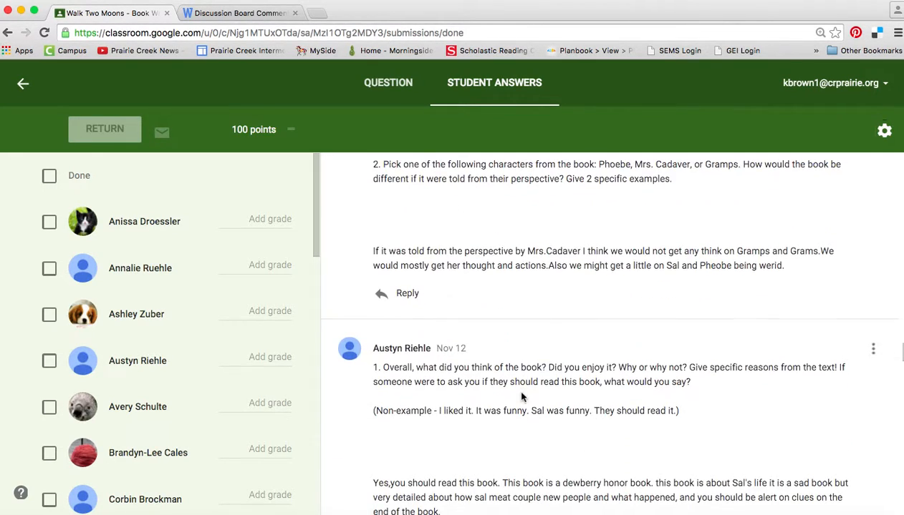
scroll(522, 398, "down", 3)
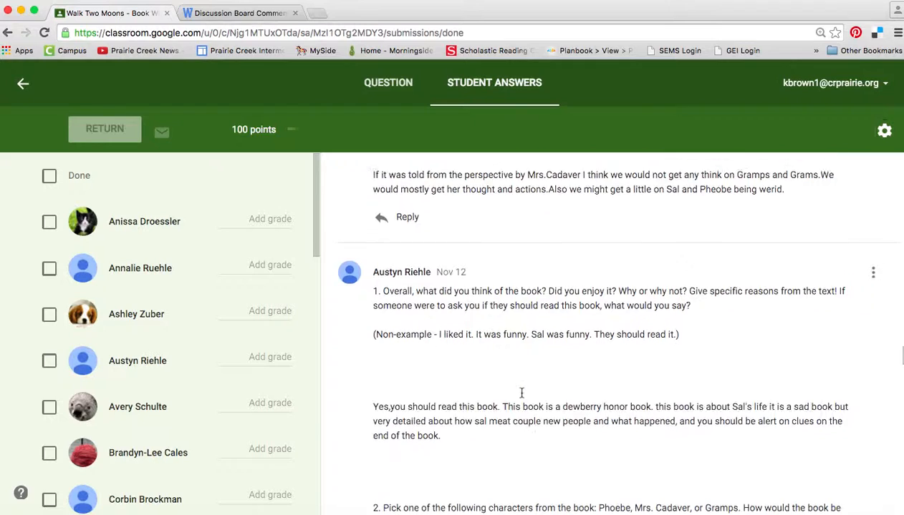
scroll(522, 397, "up", 4)
Step: Switch to the other homeroom's Literacy/SS class and open the completed answers to its Walk Two Moons - Book Wrap-up! question
left_click(23, 83)
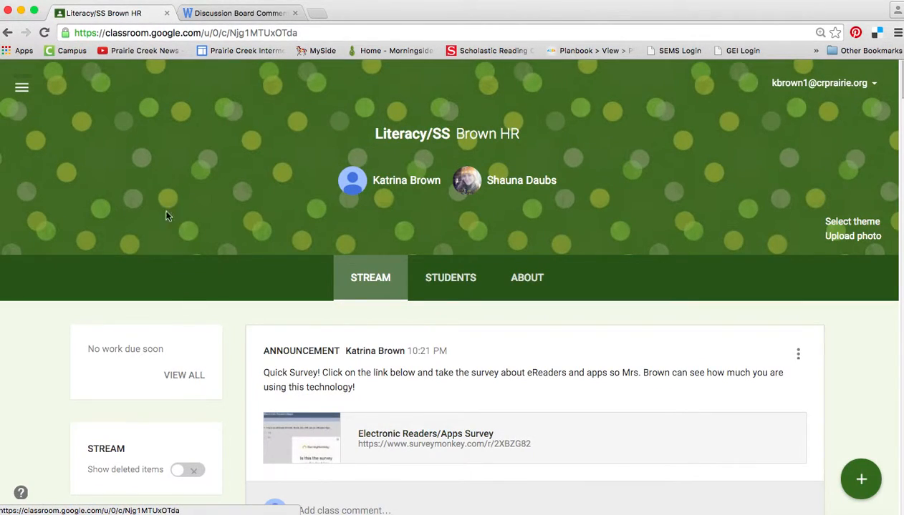
left_click(21, 87)
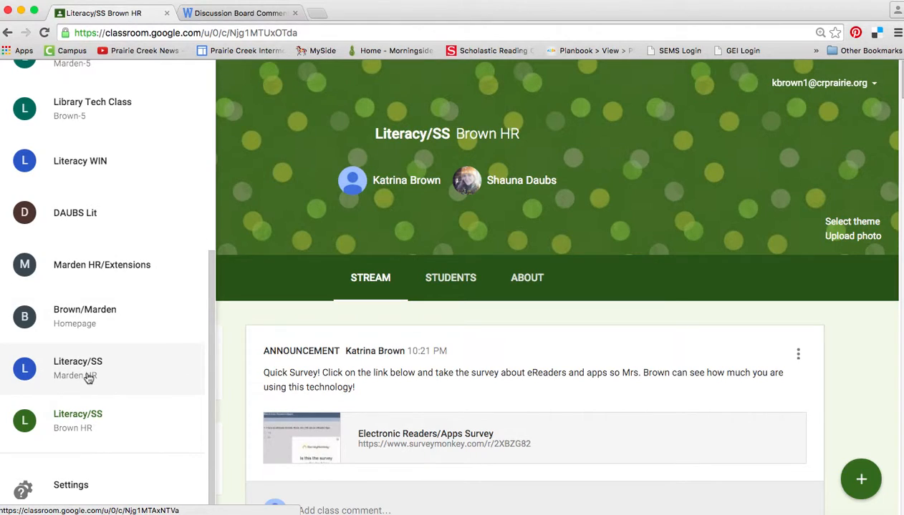
left_click(86, 373)
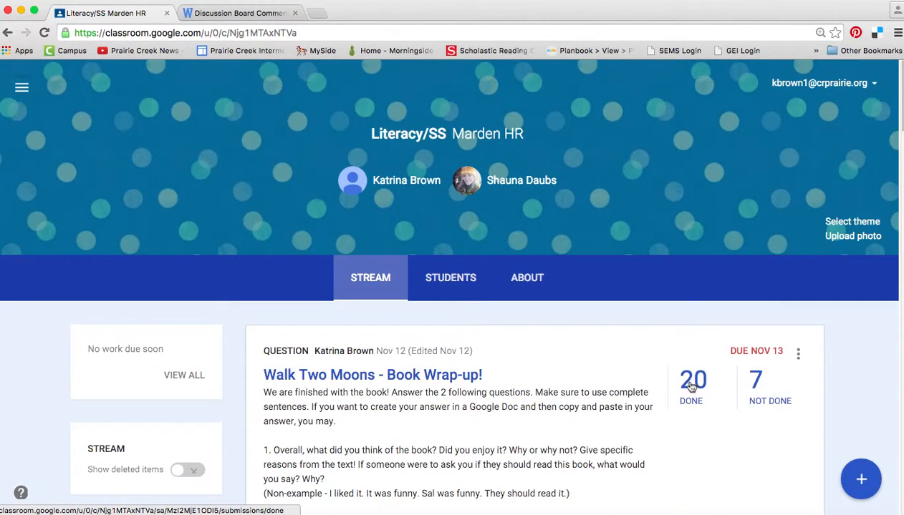
left_click(686, 390)
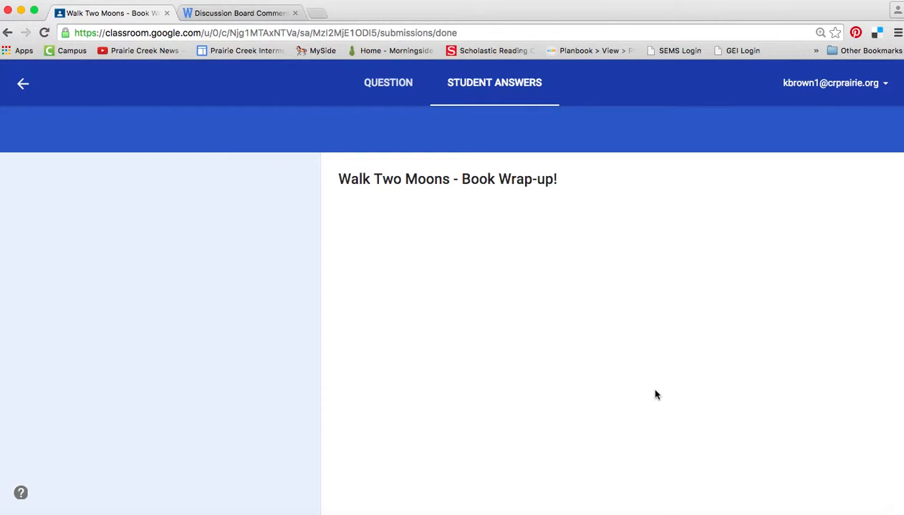
Step: Expand and read the reply under the answer quoting "Don't judge a man until you have walked two moons in his moccasins"
scroll(656, 395, "down", 5)
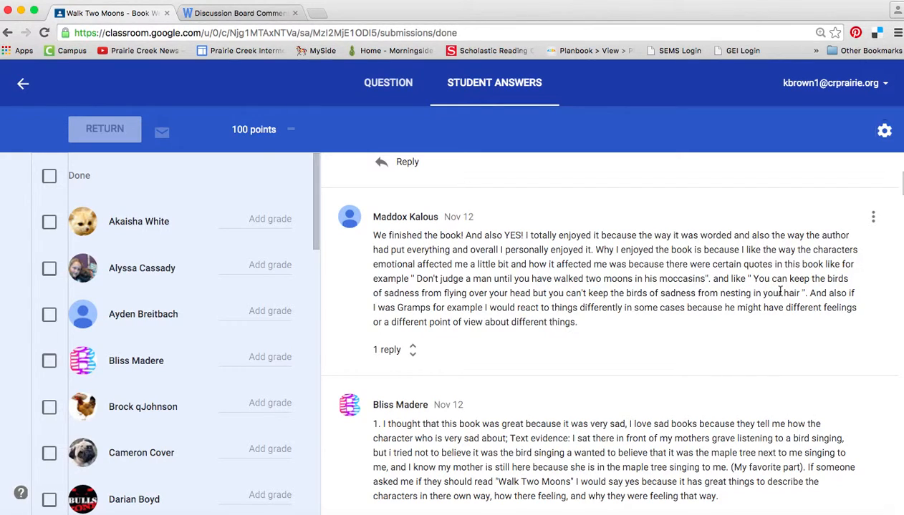
scroll(777, 291, "down", 1)
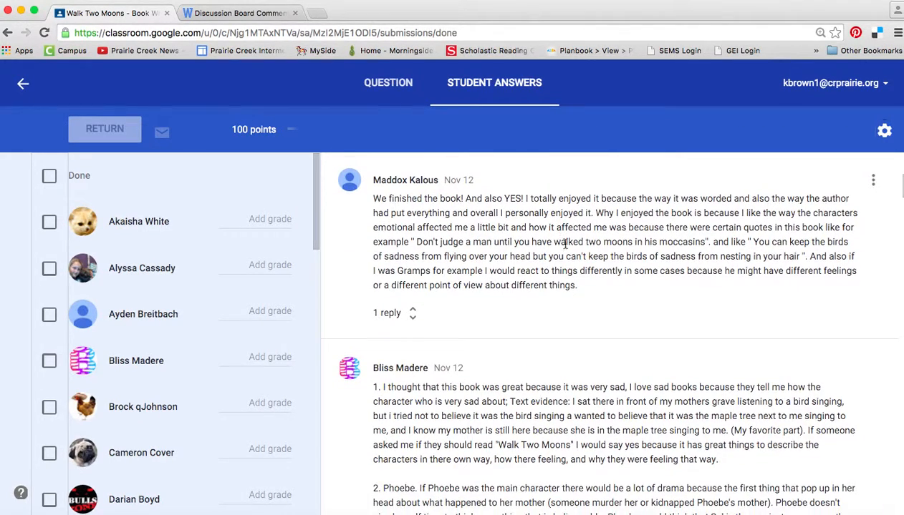
left_click(411, 314)
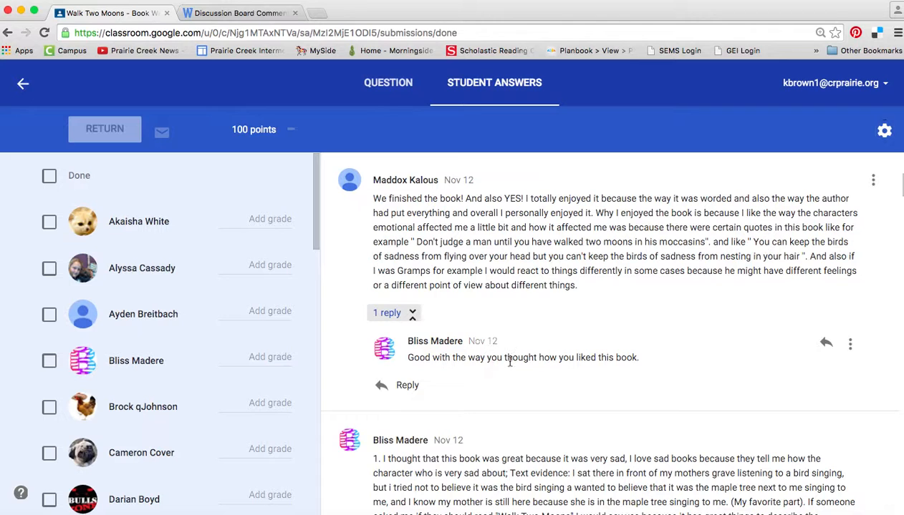
scroll(510, 362, "up", 3)
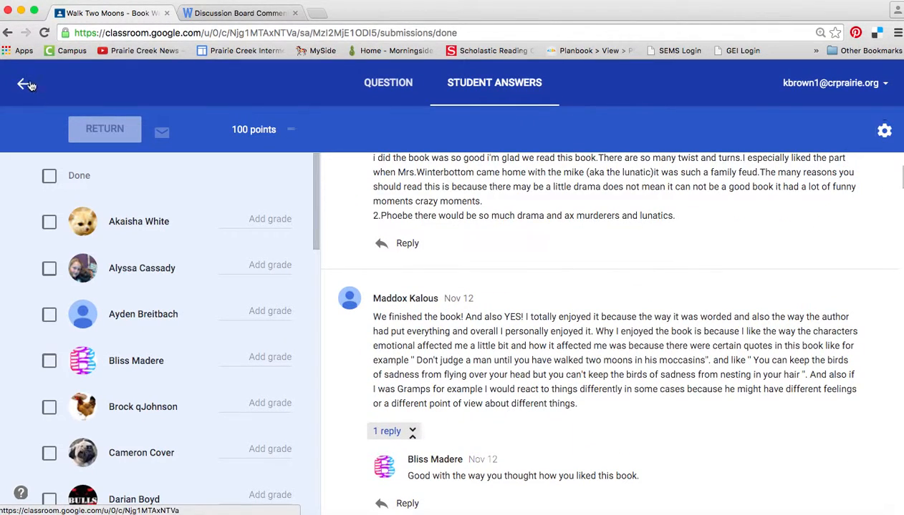
Step: Return to the class stream, open the list of classes and look through it
left_click(26, 84)
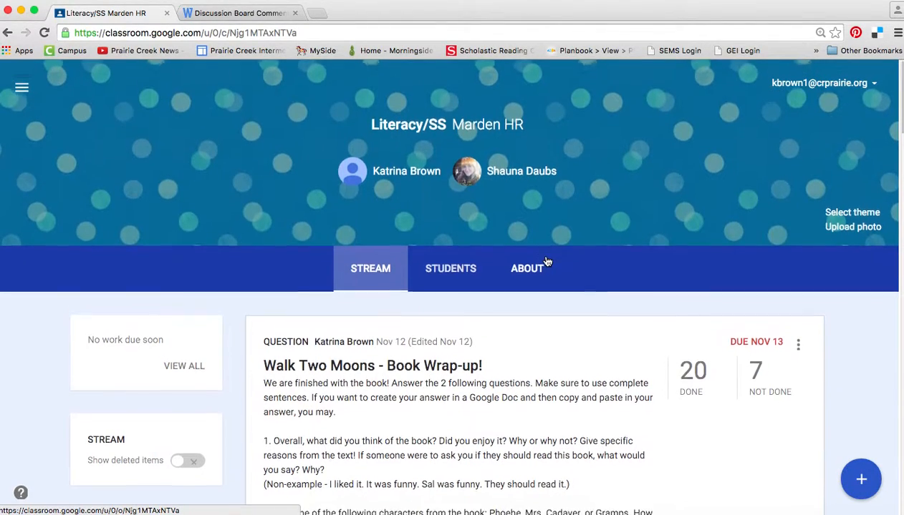
scroll(547, 263, "down", 2)
scroll(544, 259, "up", 3)
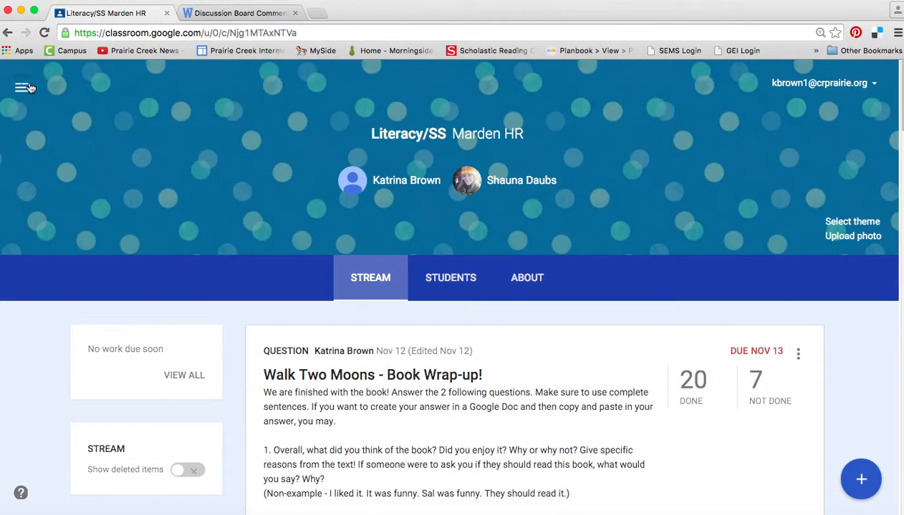
left_click(20, 88)
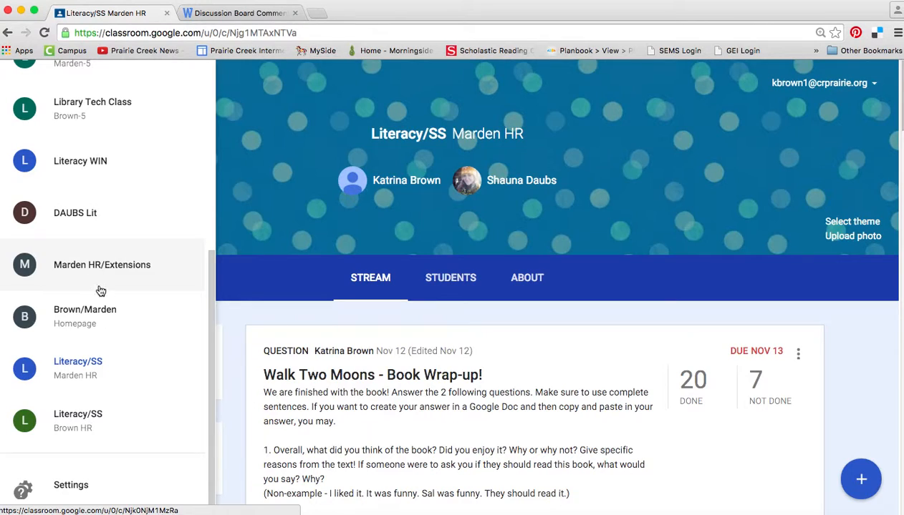
scroll(115, 286, "up", 5)
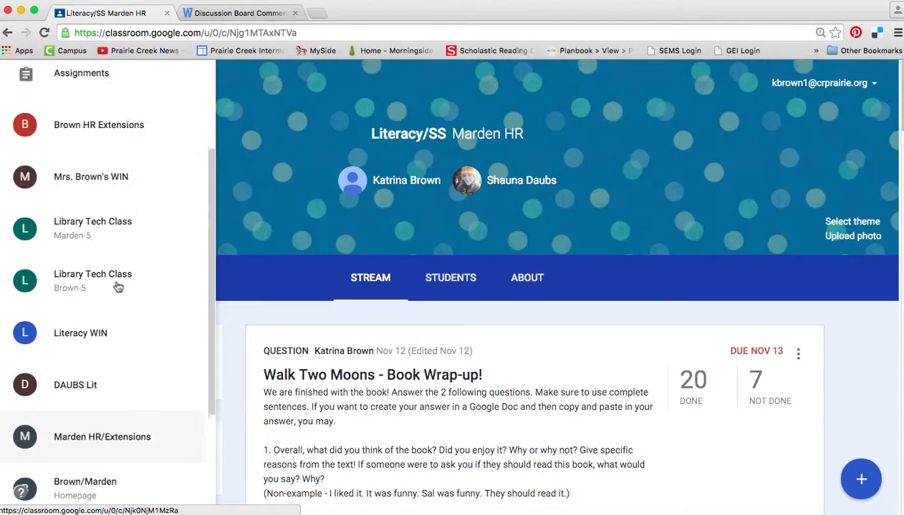